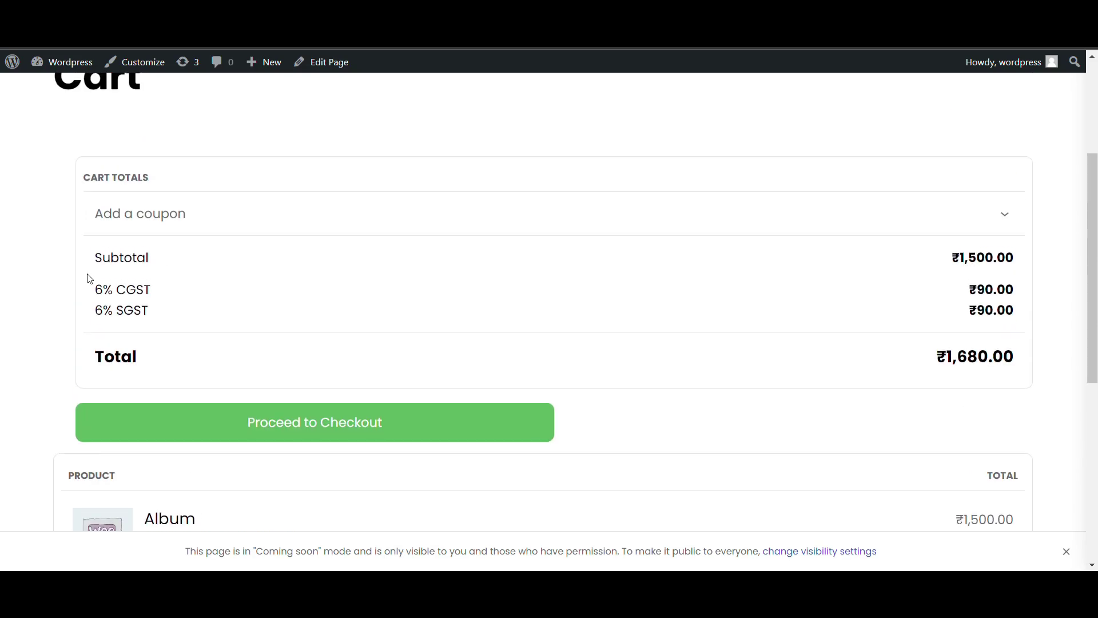
Note the 6% CGST and SGST lines in the cart totals, then proceed to checkout
drag(87, 286, 180, 307)
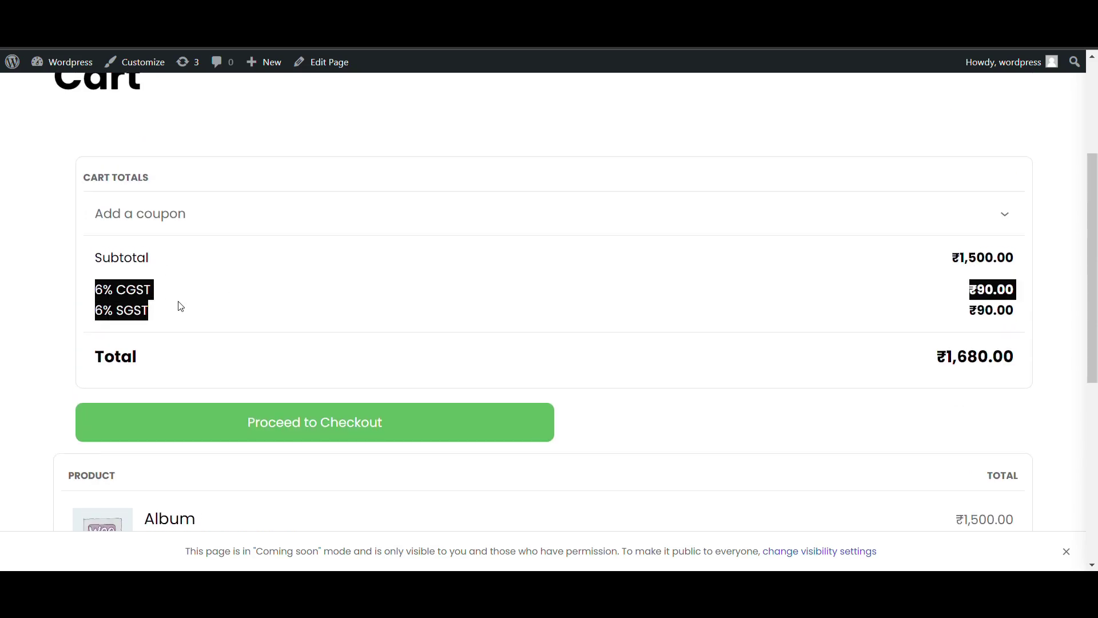
click(243, 420)
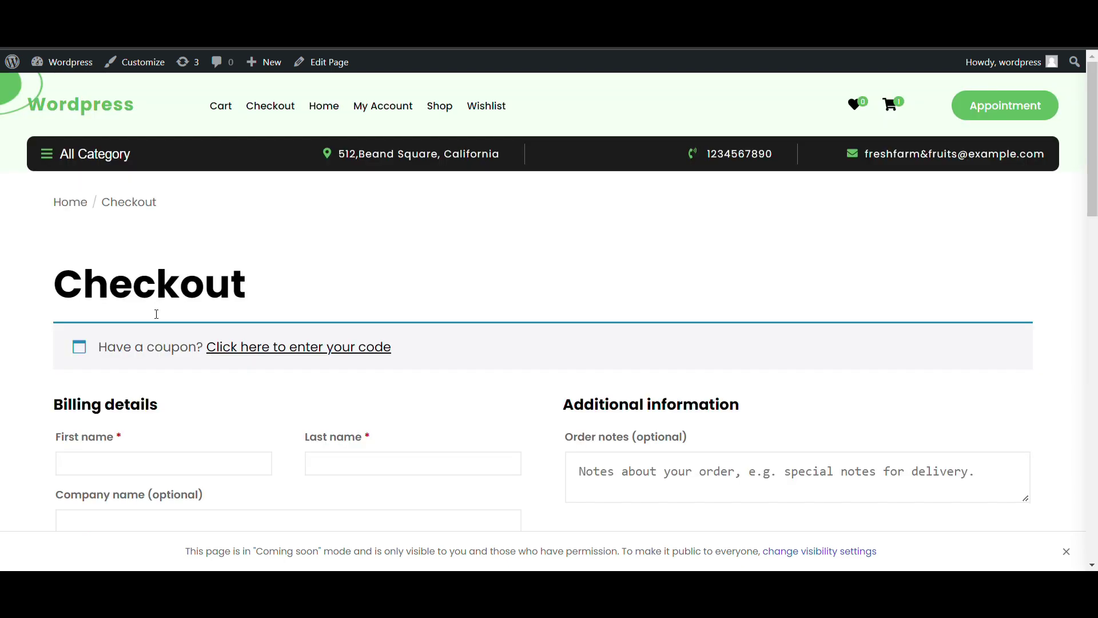
scroll(154, 311, down, 7)
scroll(154, 312, down, 8)
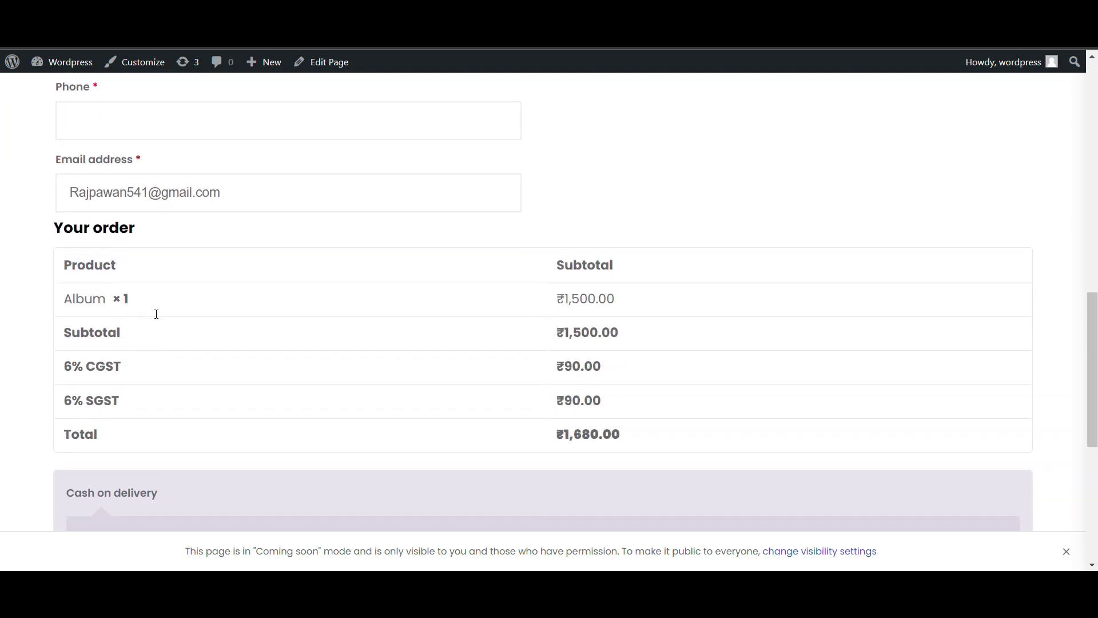
drag(64, 252, 130, 277)
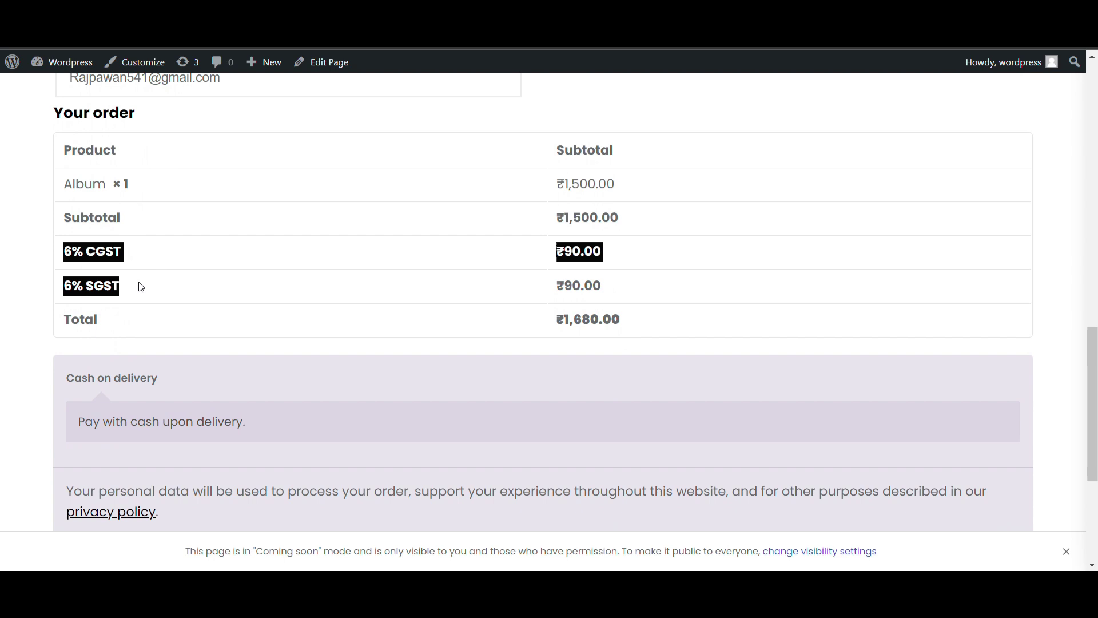
scroll(142, 287, up, 7)
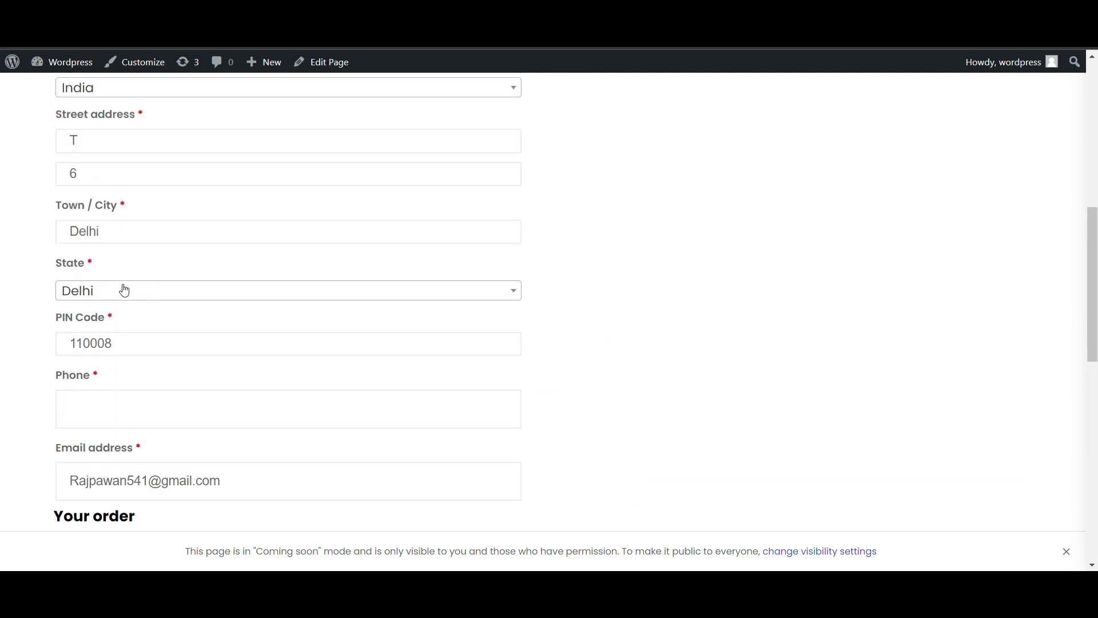
Change the billing state to Lakshadeep and confirm the 12% IGST line in the order
click(123, 290)
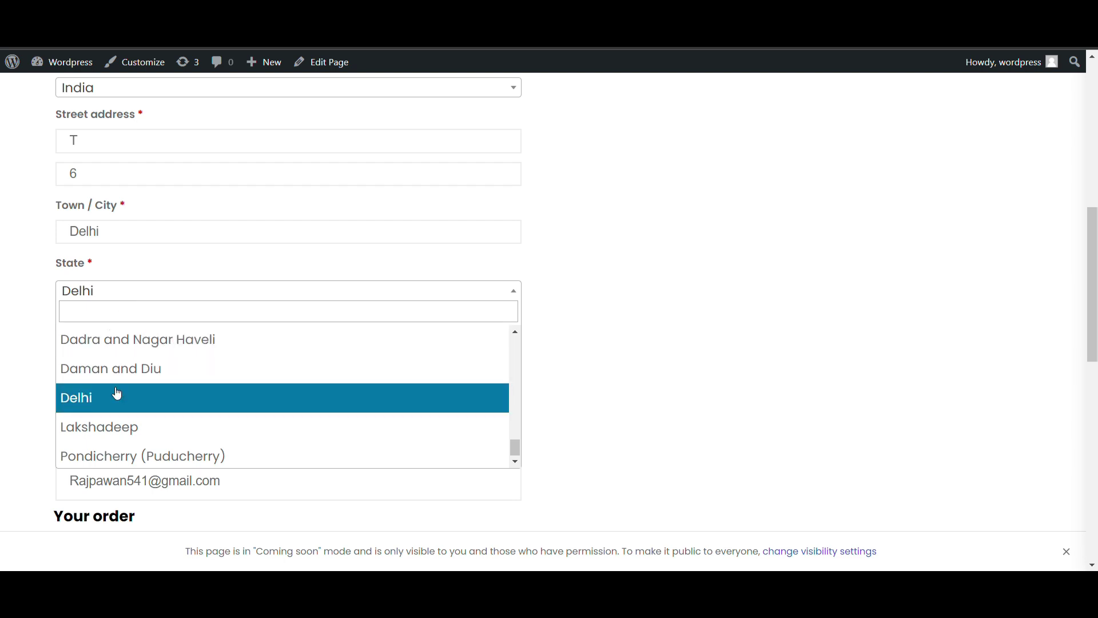
click(112, 423)
scroll(97, 420, down, 5)
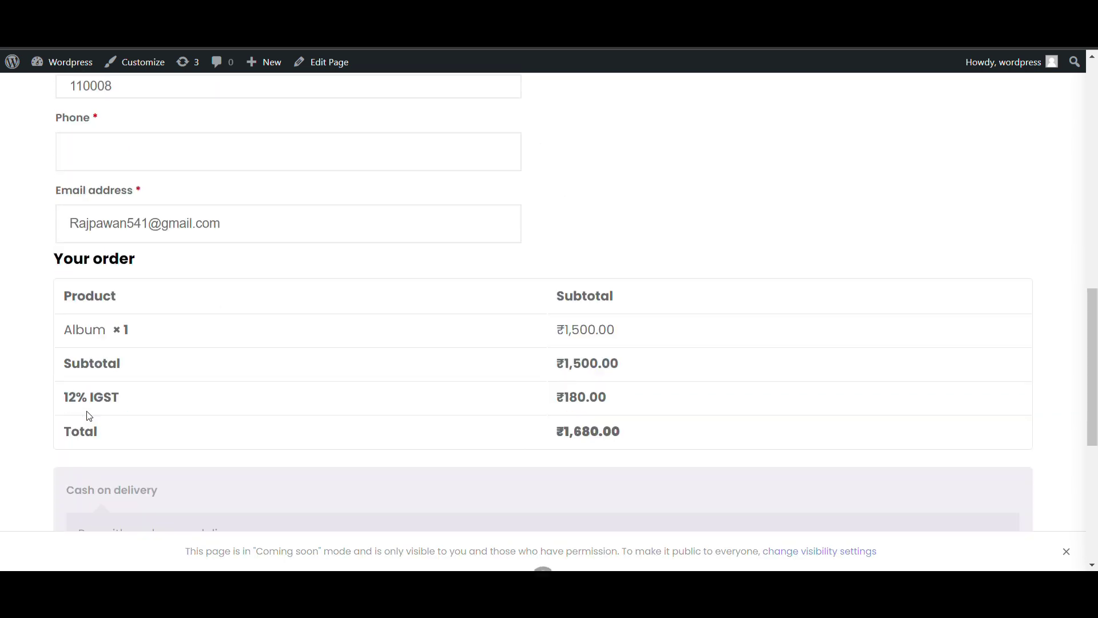
scroll(89, 416, down, 3)
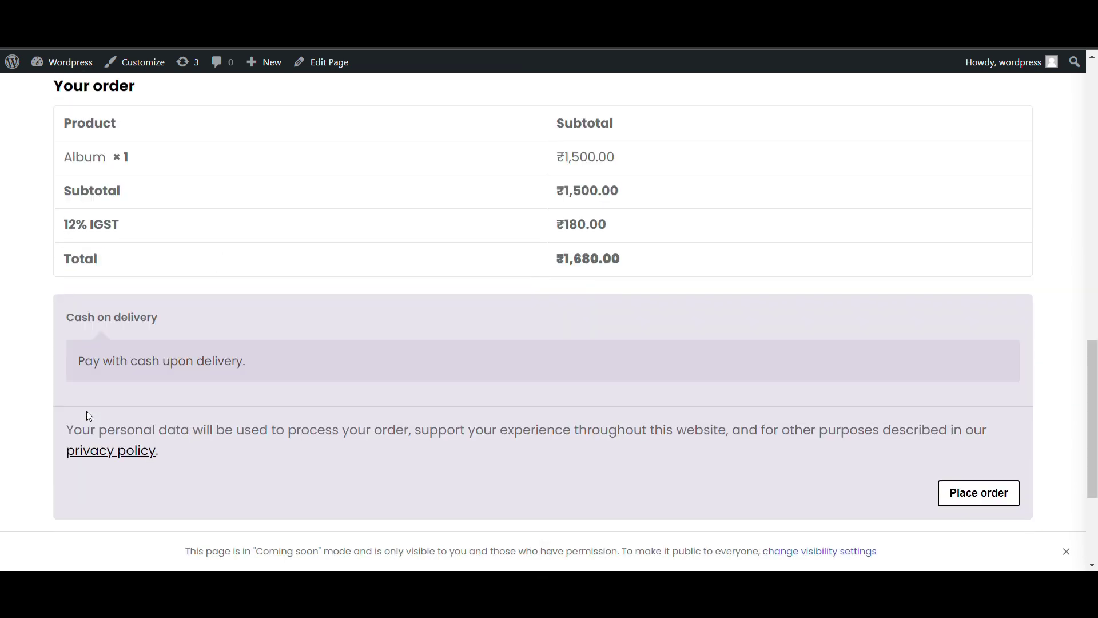
triple_click(78, 224)
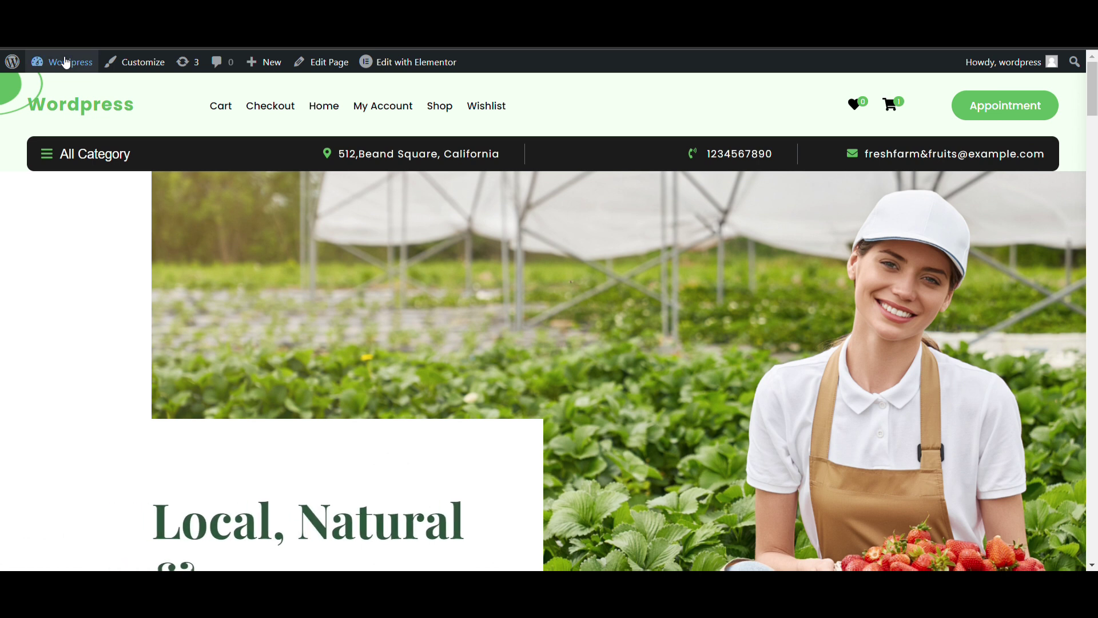
Tick 'Enable tax rates and calculations' under WooCommerce > Settings > General and save
click(65, 63)
scroll(98, 202, down, 3)
scroll(82, 173, up, 1)
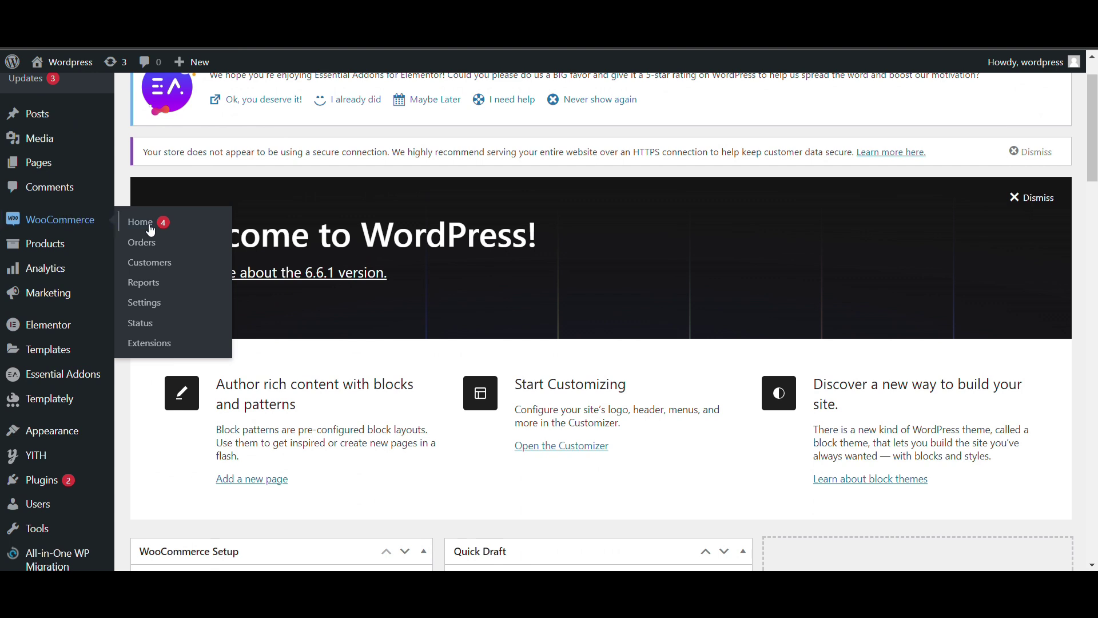
click(160, 304)
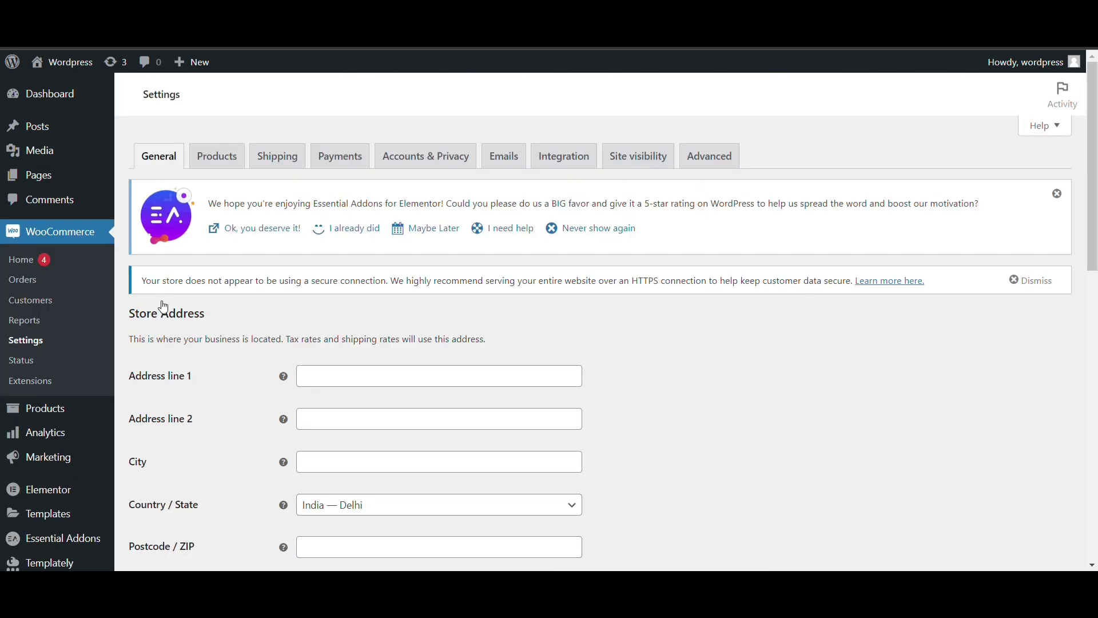
scroll(239, 262, down, 5)
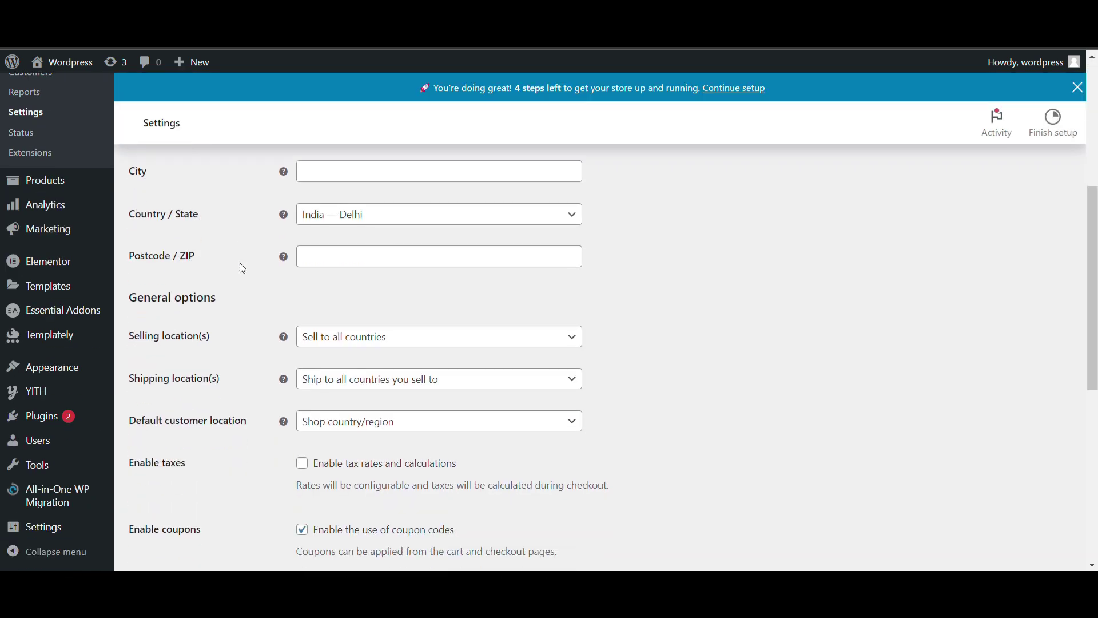
scroll(243, 268, down, 3)
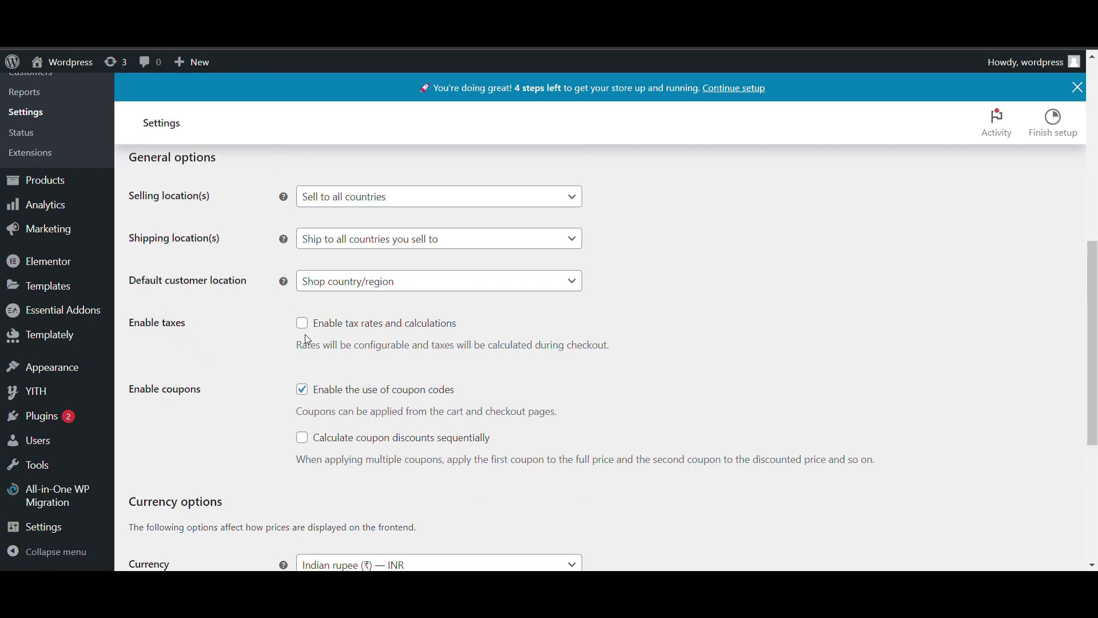
click(303, 322)
scroll(286, 369, down, 6)
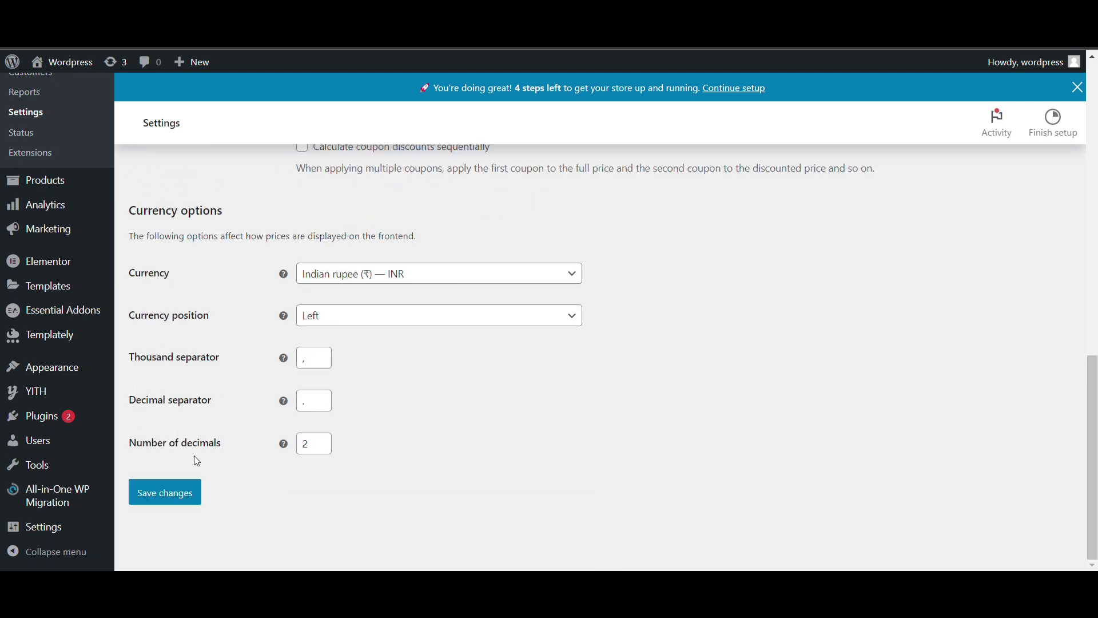
click(187, 495)
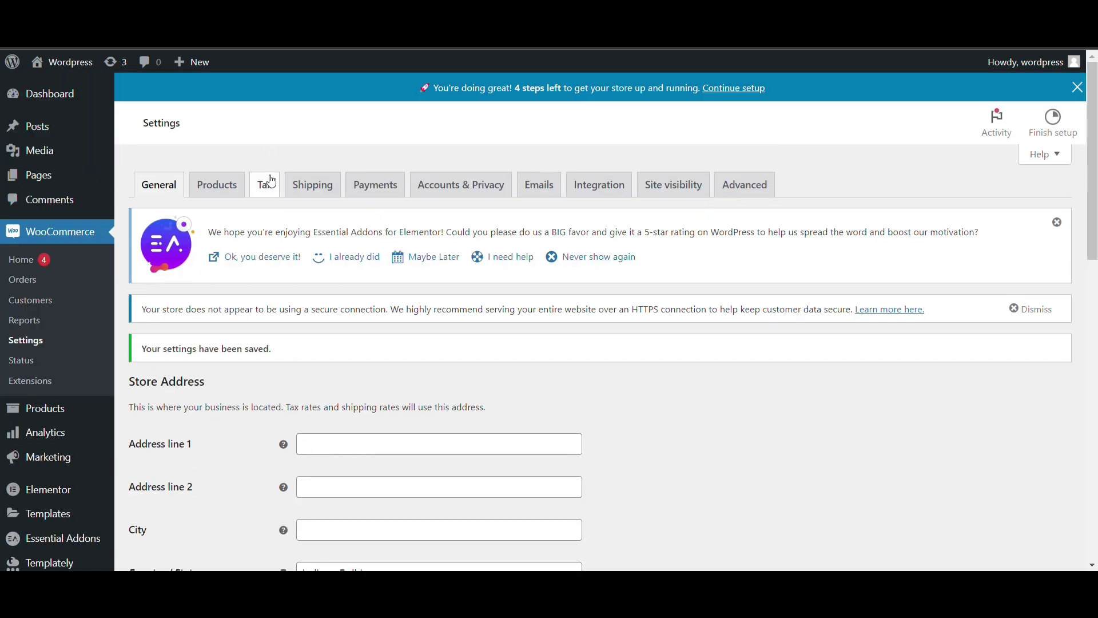
Add '15% GST' to the Additional tax classes on the Tax tab and save
click(268, 181)
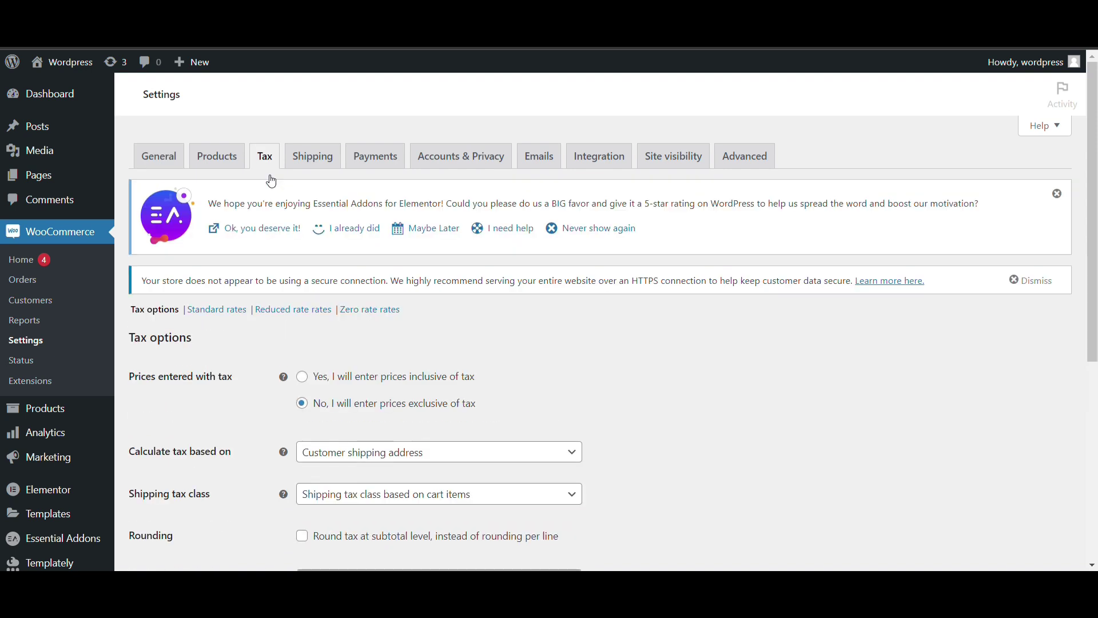
scroll(268, 229, down, 1)
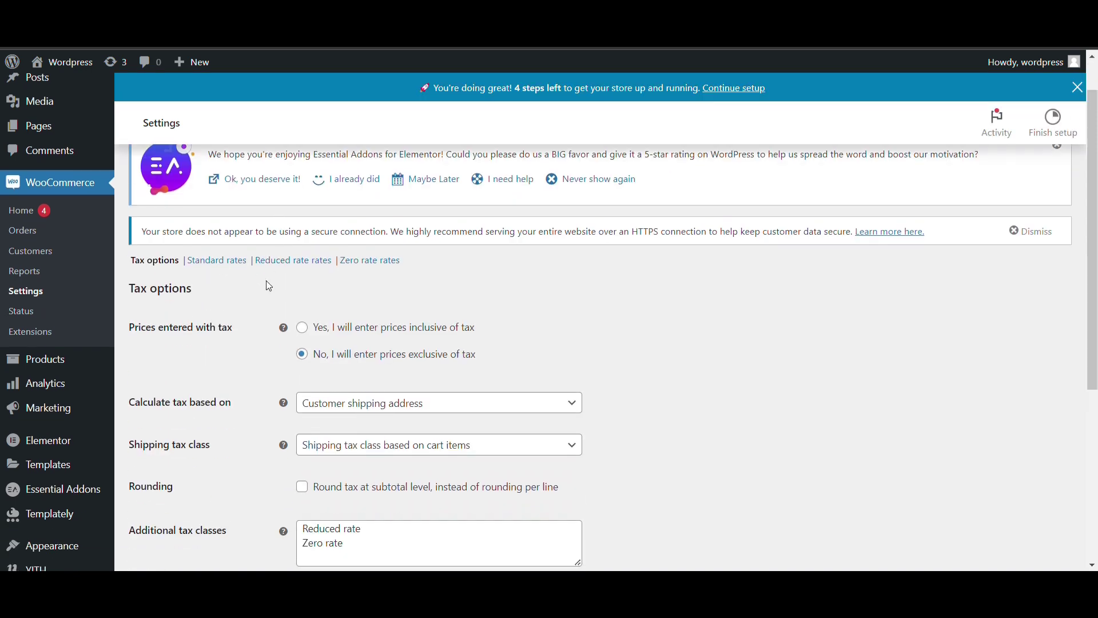
scroll(269, 286, down, 3)
click(349, 447)
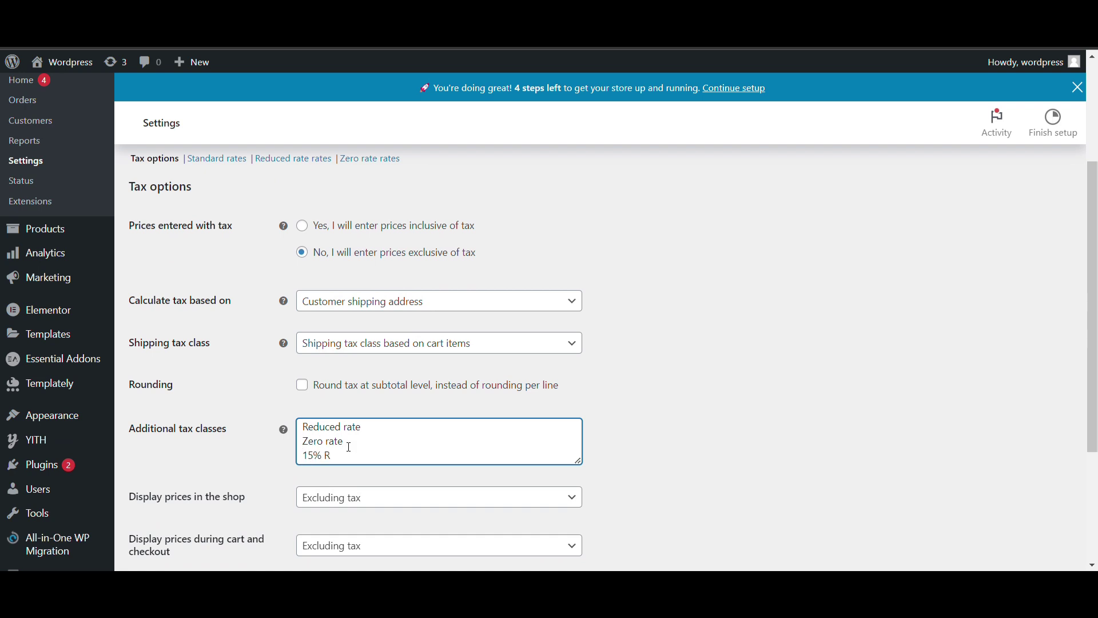
text(15% GST)
scroll(294, 400, down, 3)
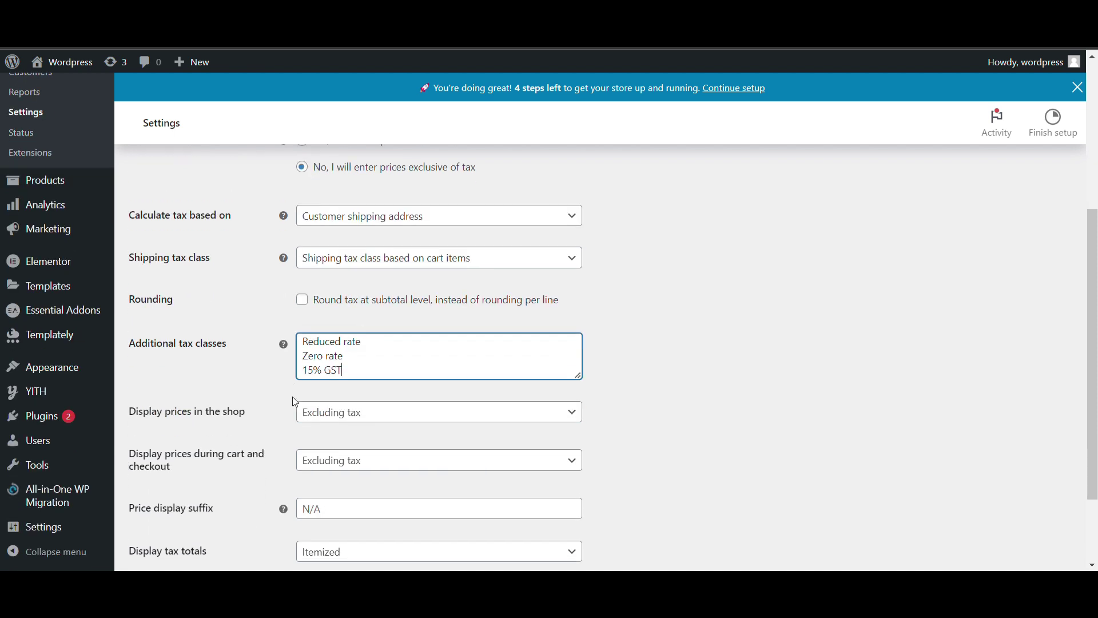
click(164, 491)
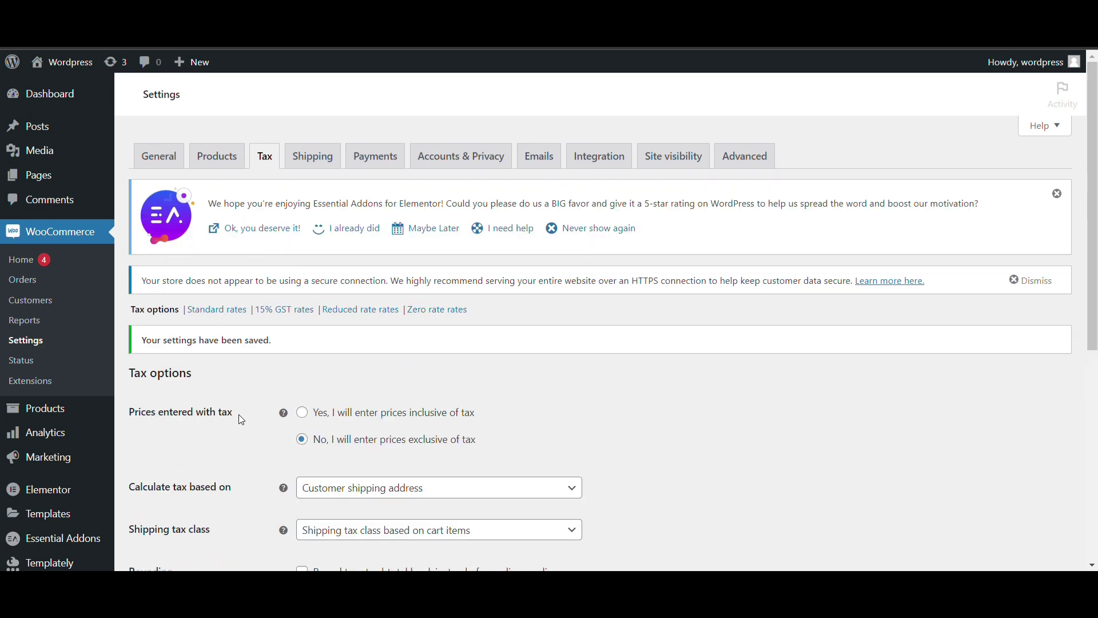
View the still-empty 15% GST rates table, then go to the Add Plugins page
click(293, 311)
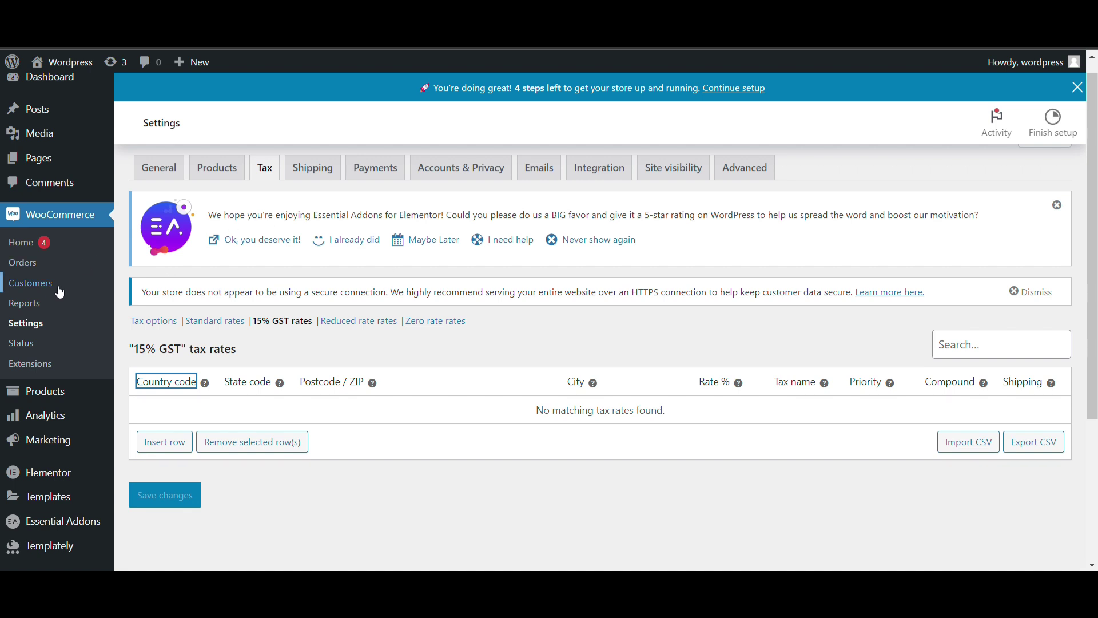
click(155, 321)
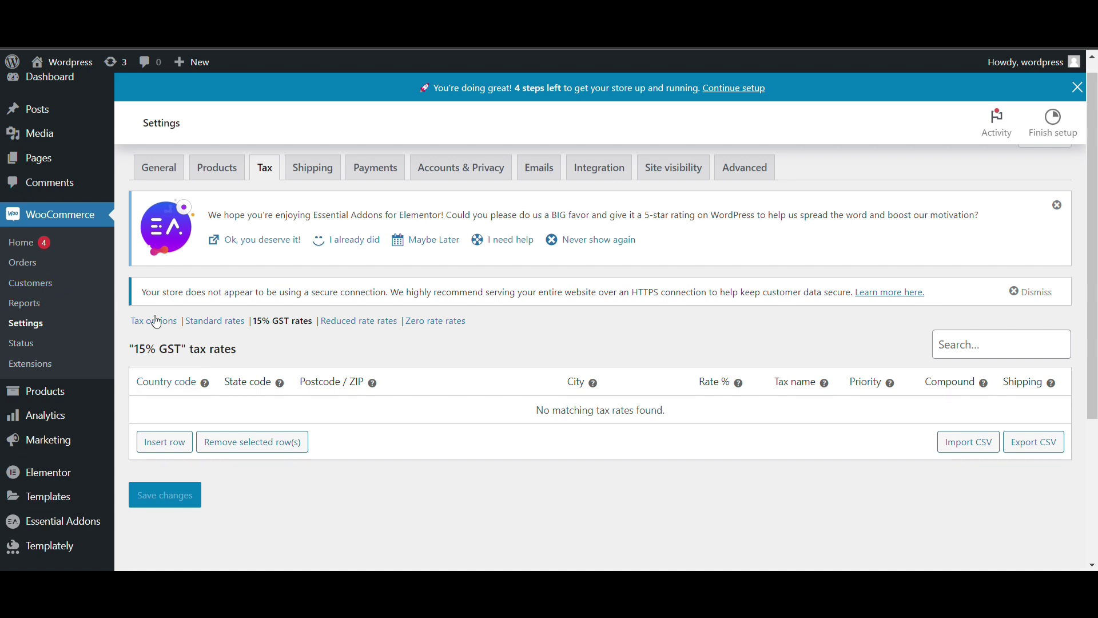
scroll(73, 400, down, 4)
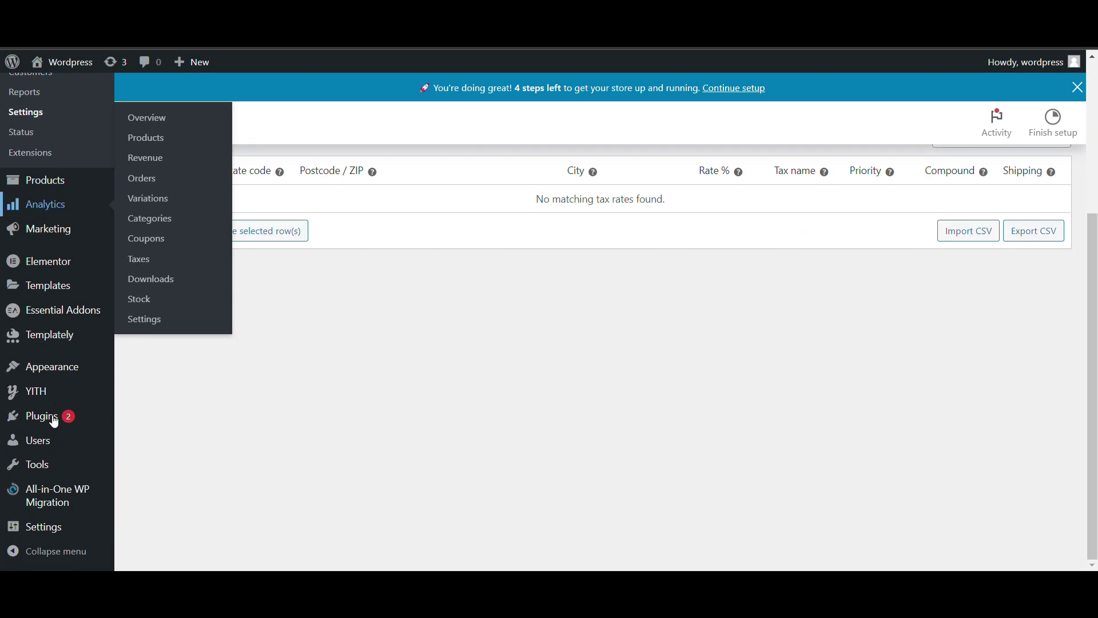
mouse_move(50, 418)
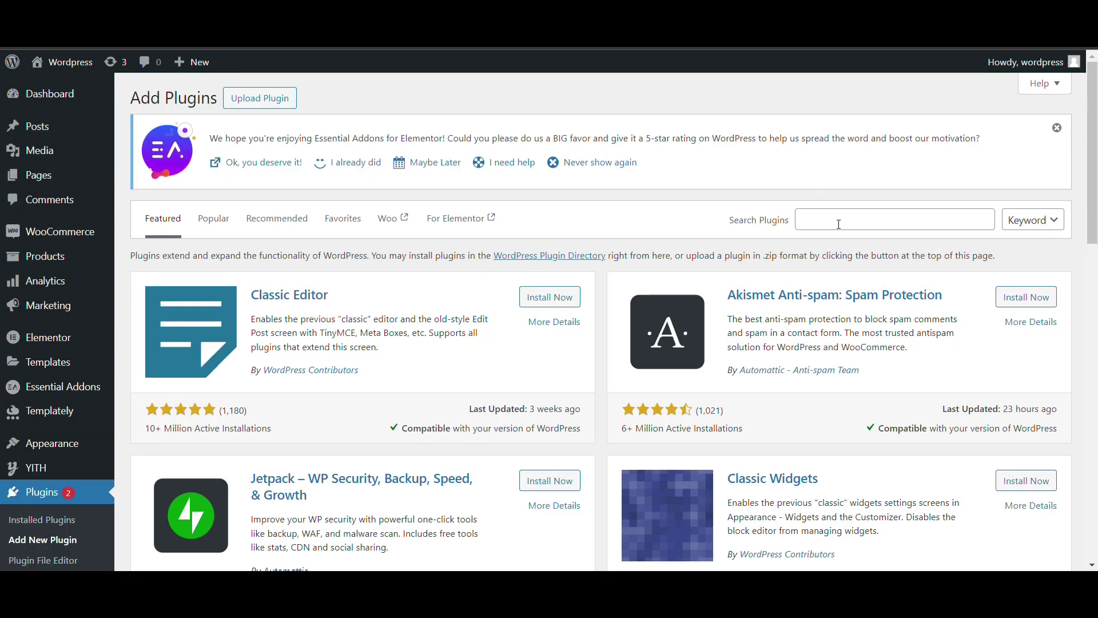
Search the plugin directory for 'GST in woocommerce'
click(839, 224)
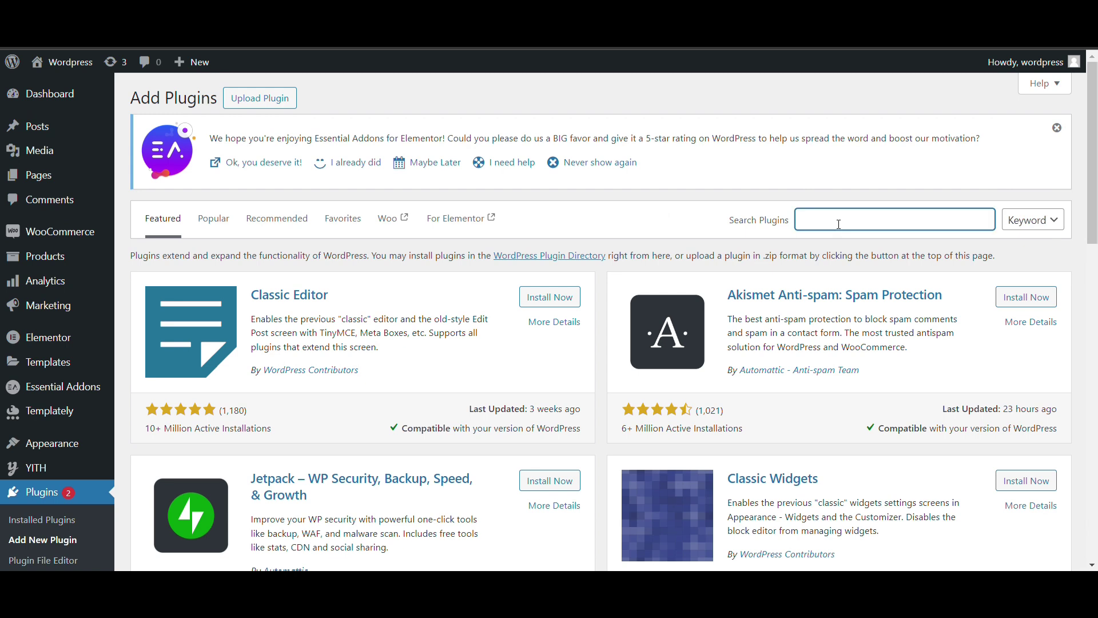
text(GST in wooccommerce)
key(BackSpace)
scroll(643, 389, down, 1)
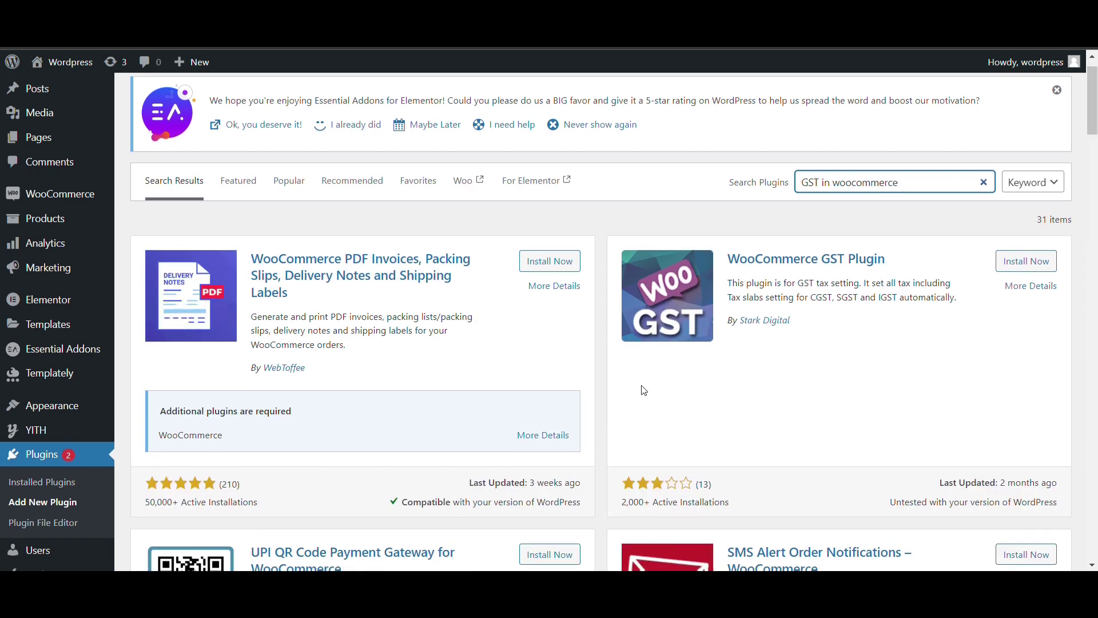
scroll(643, 389, down, 4)
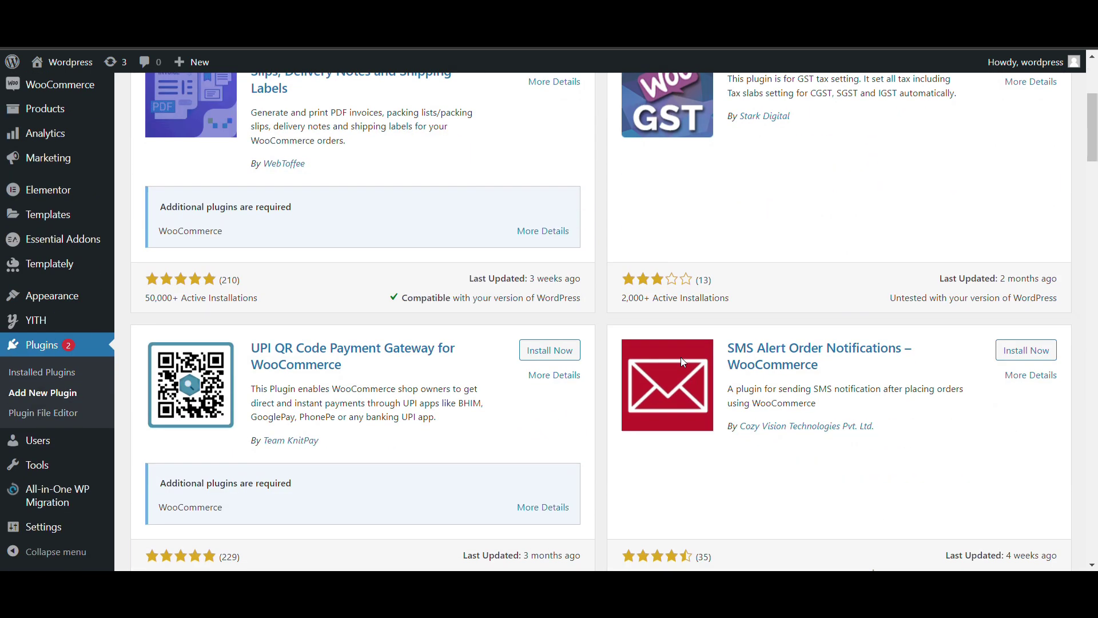
scroll(684, 362, down, 7)
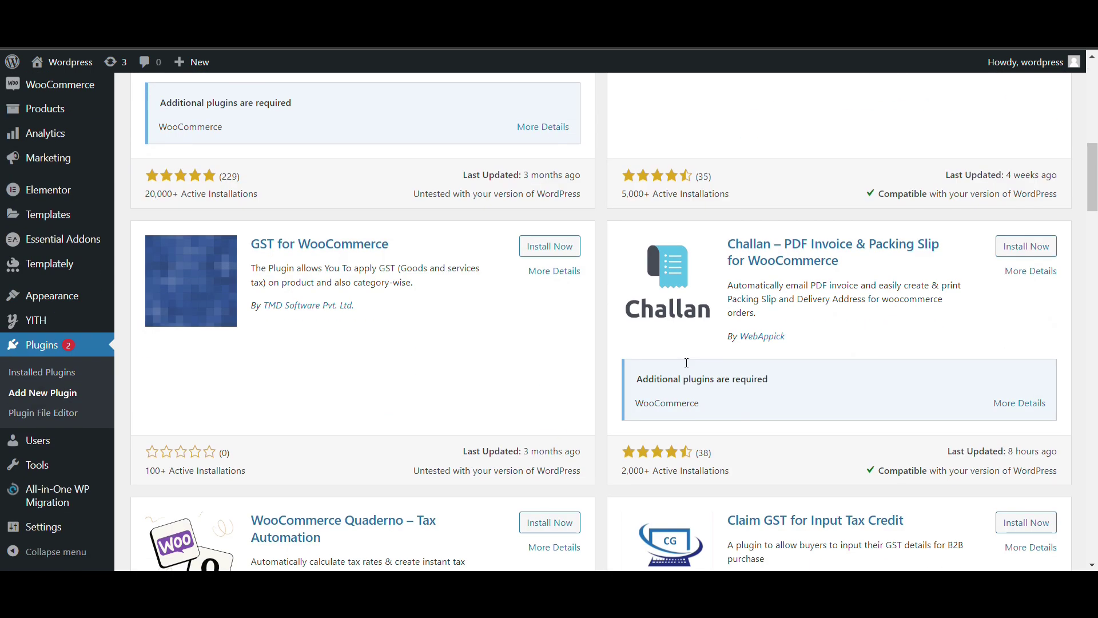
scroll(686, 363, up, 12)
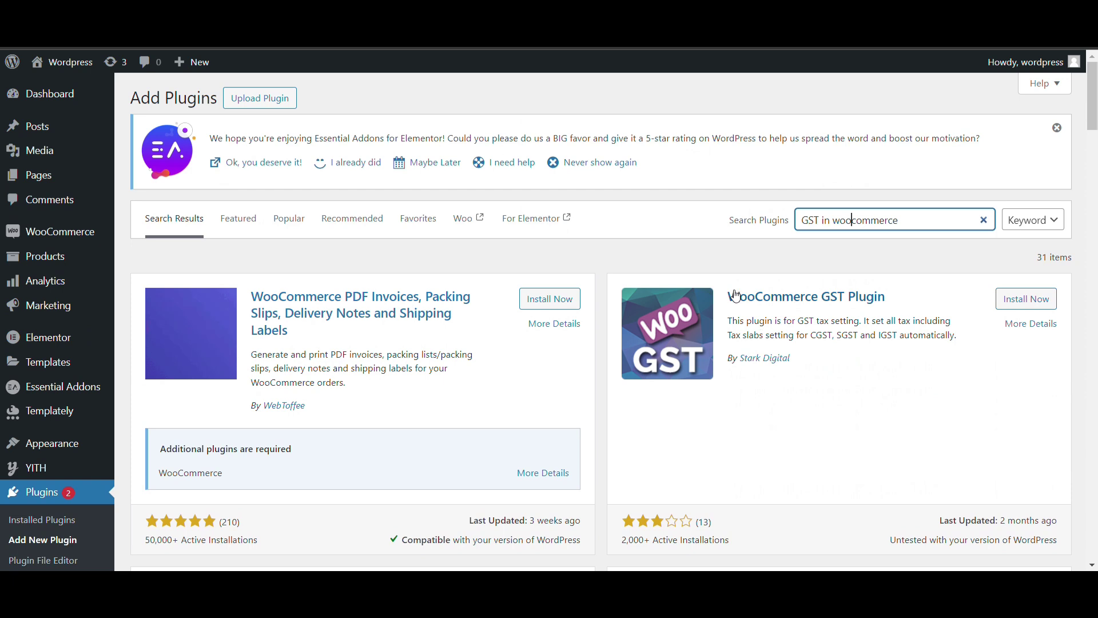
Install and activate the WooCommerce GST Plugin by Stark Digital
click(737, 295)
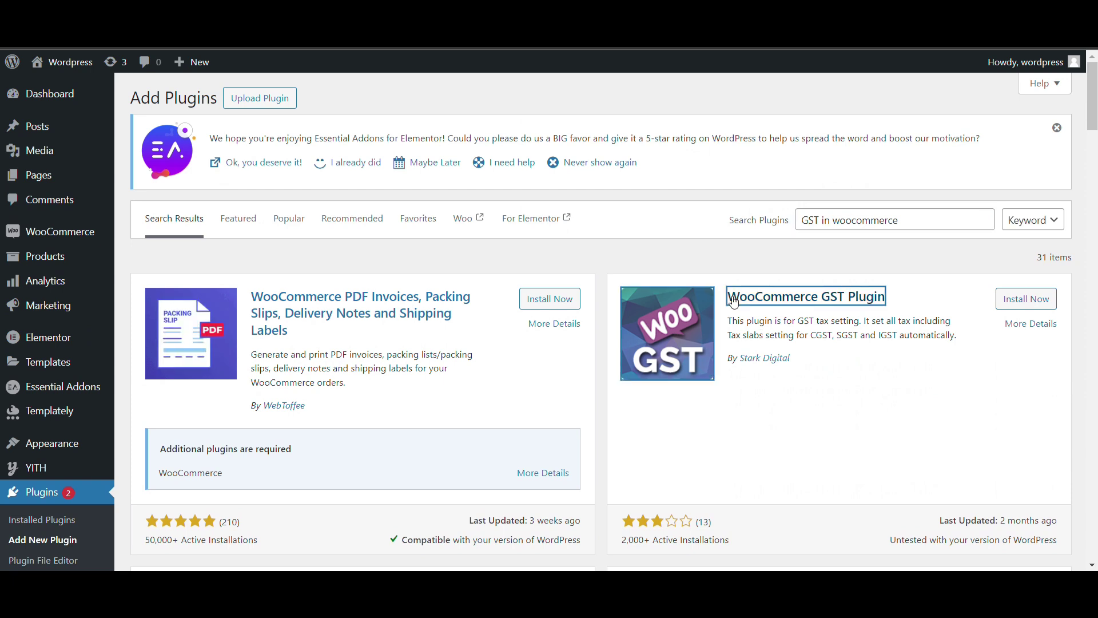
click(1028, 299)
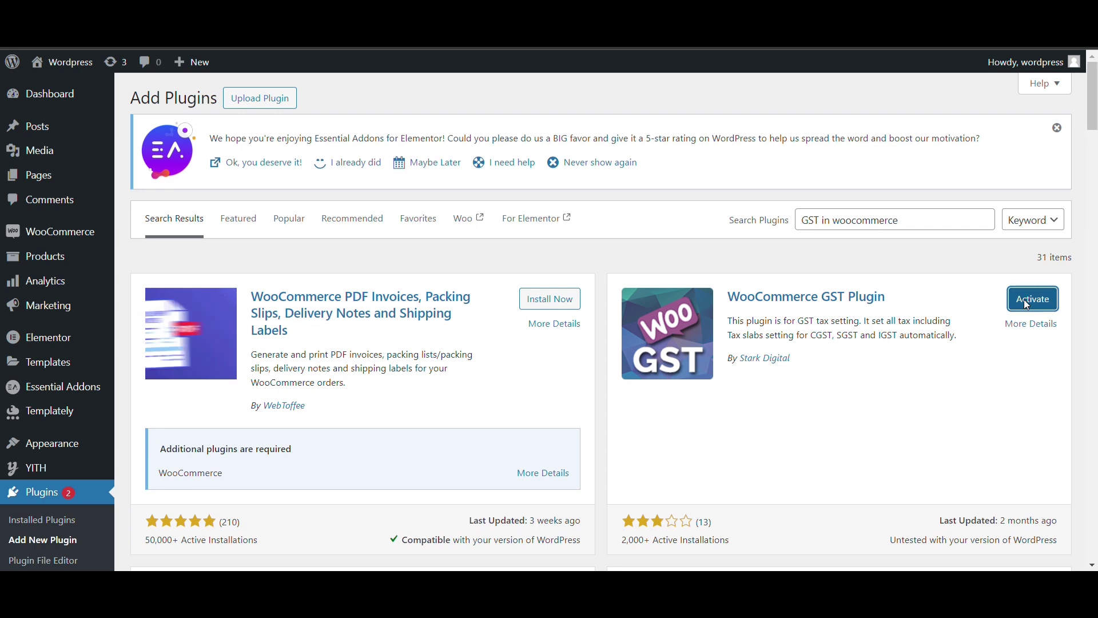
scroll(919, 344, down, 10)
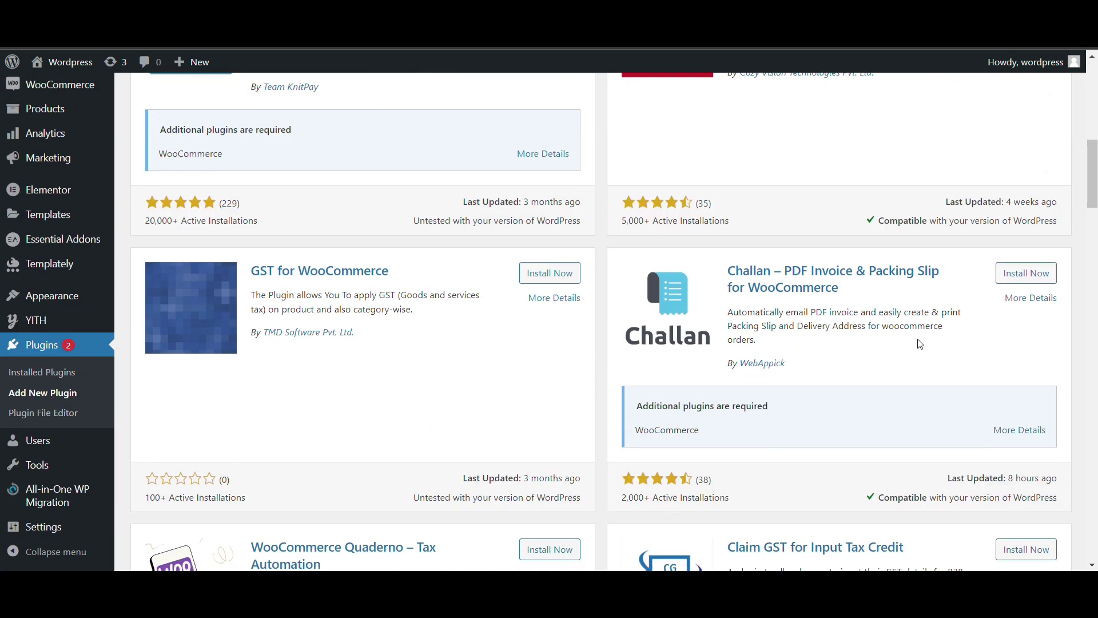
scroll(920, 343, down, 8)
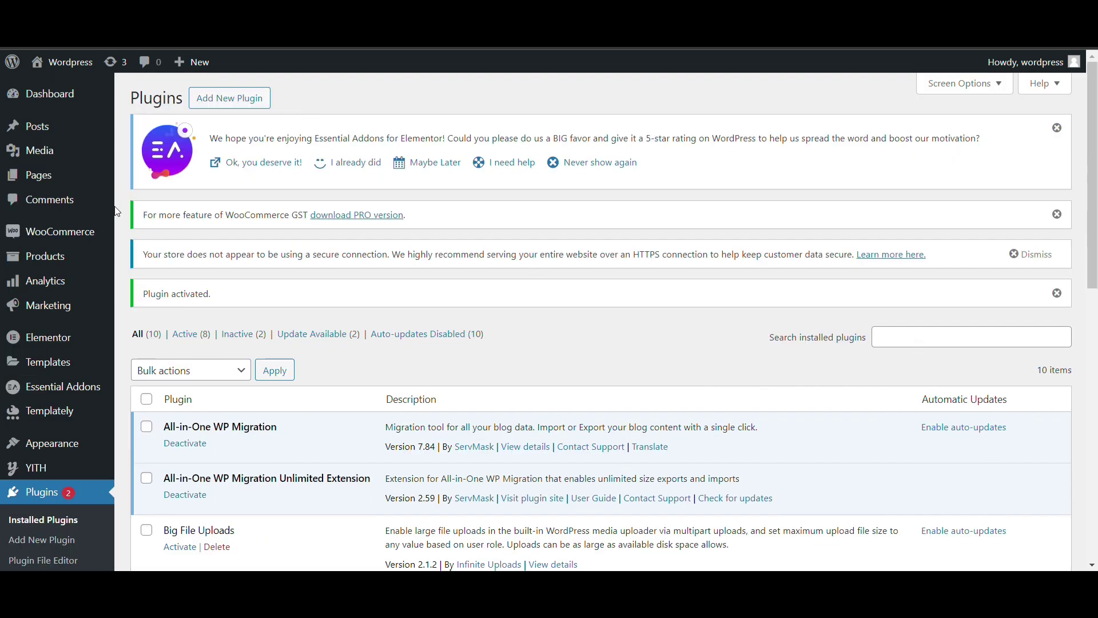
Open the GST Settings tab in WooCommerce settings and select the GSTIN Number field
mouse_move(86, 232)
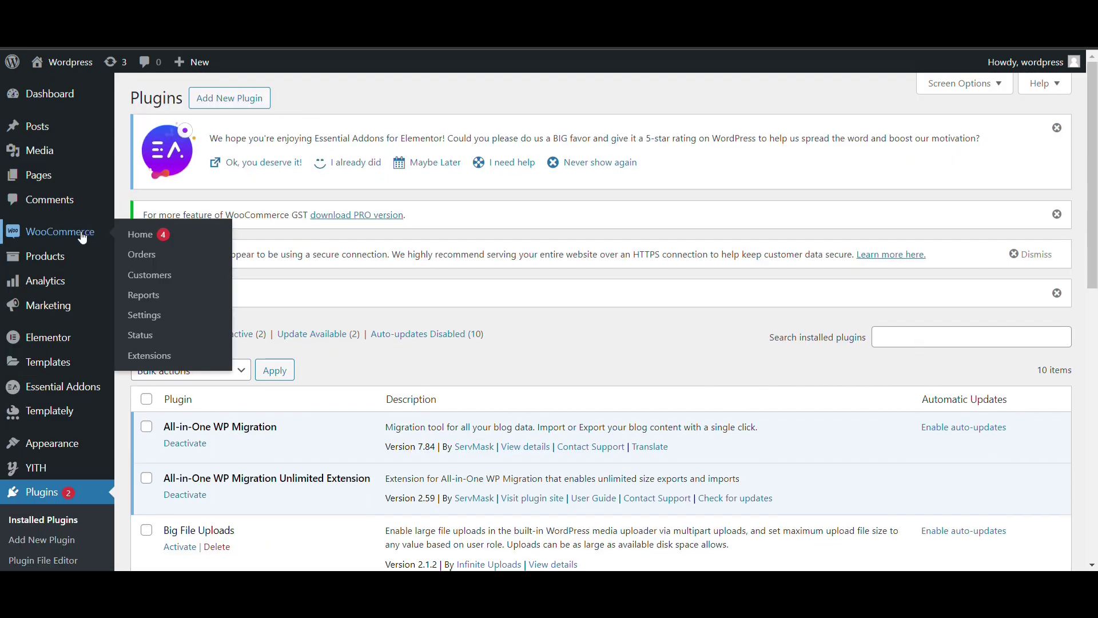
click(145, 316)
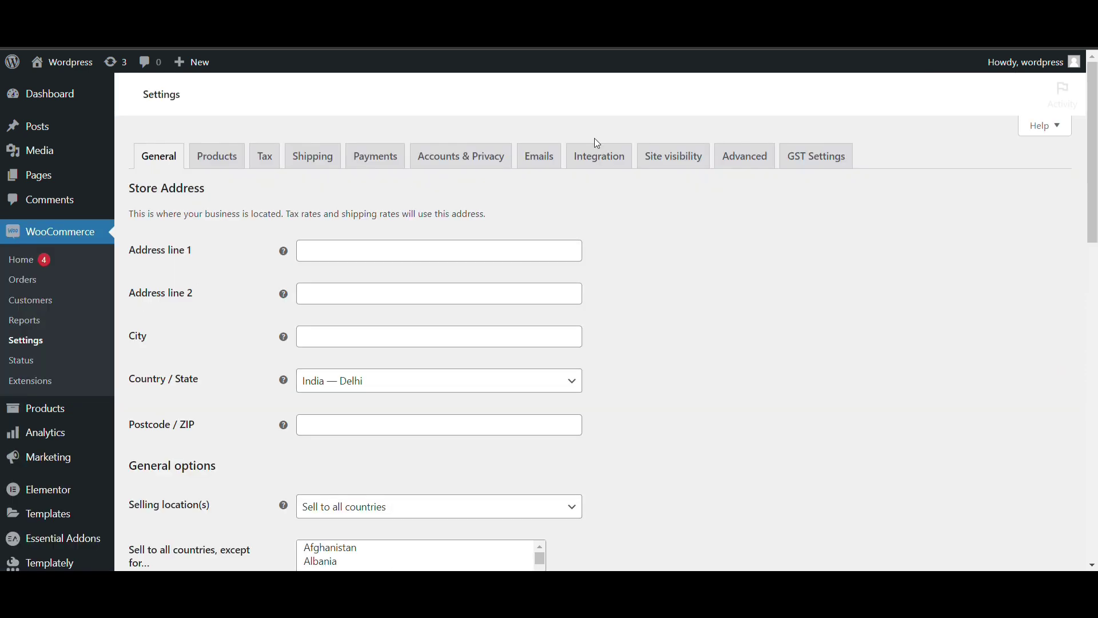
click(796, 159)
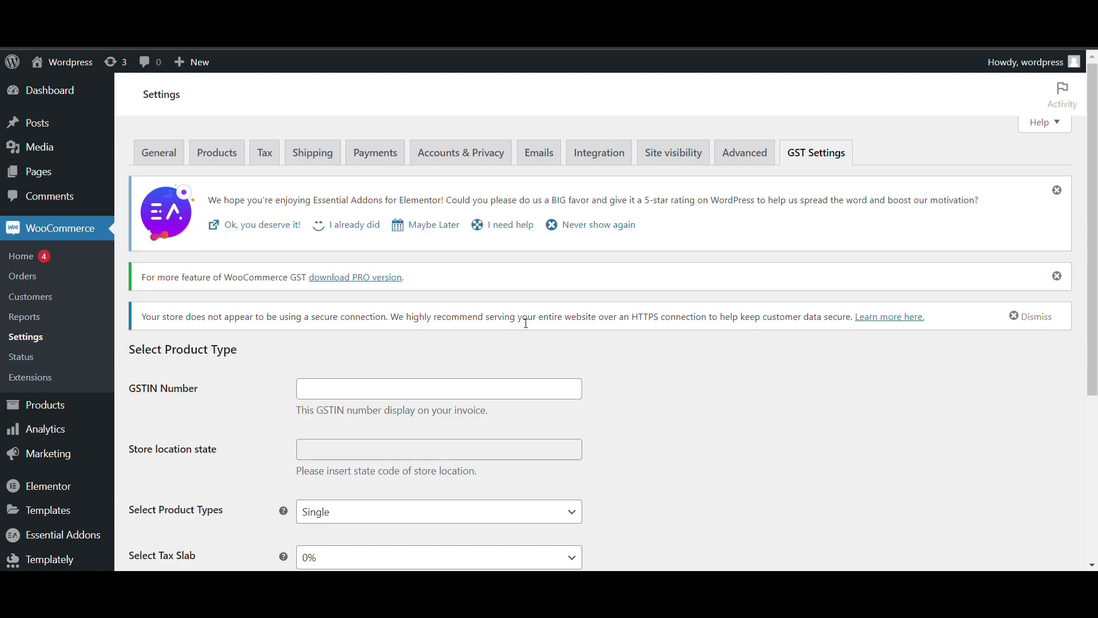
scroll(417, 345, down, 1)
click(410, 352)
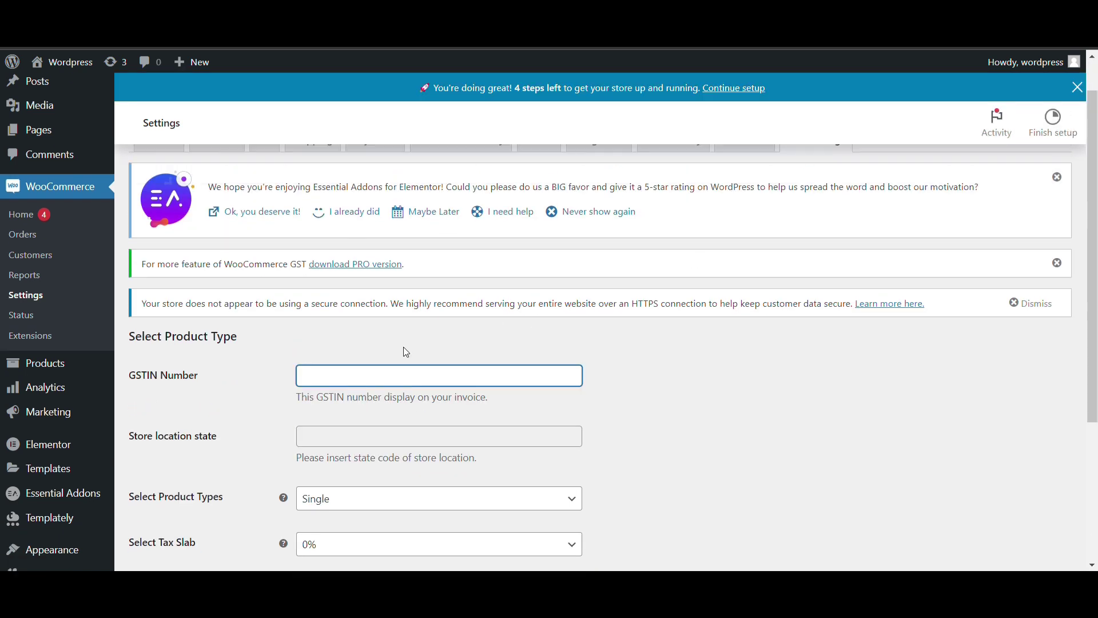
scroll(409, 352, down, 2)
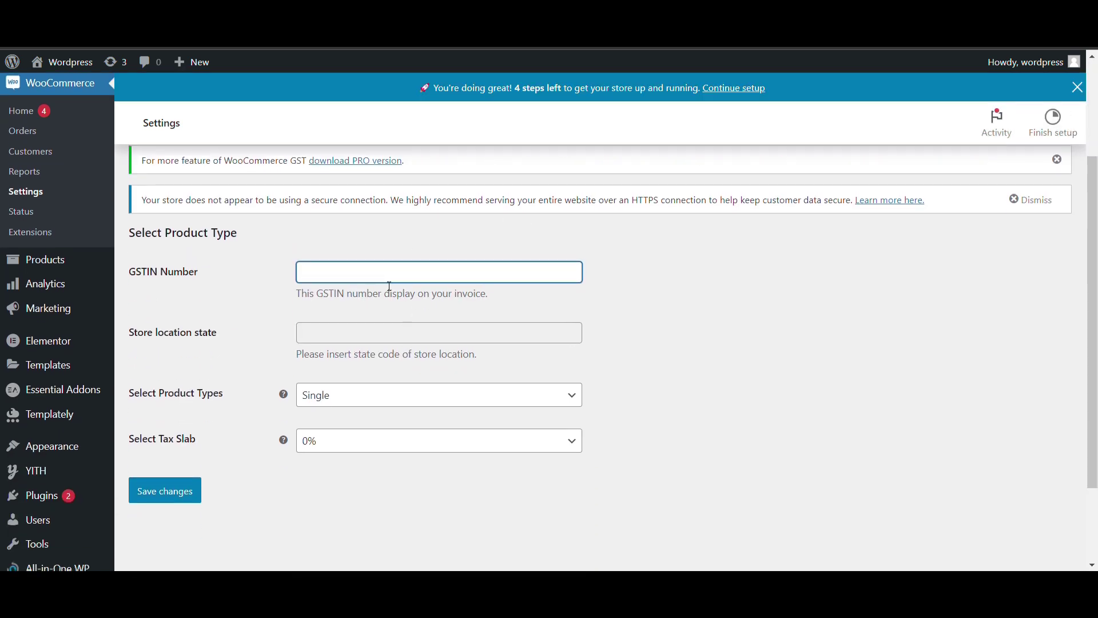
Set Select Product Types to Multiple
click(338, 399)
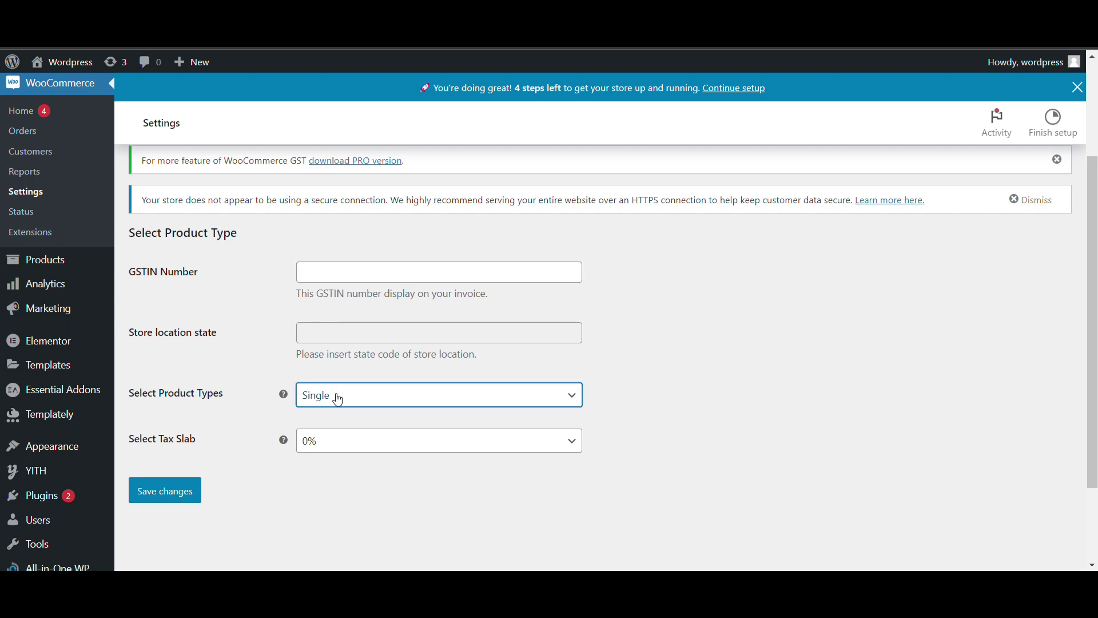
click(338, 399)
click(329, 430)
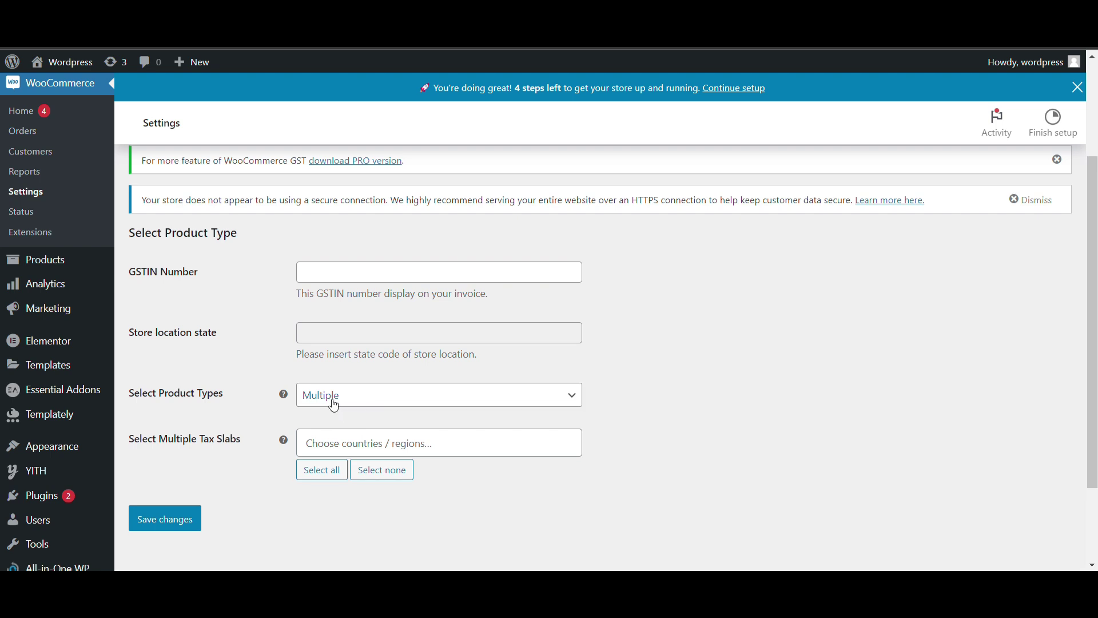
key(Up)
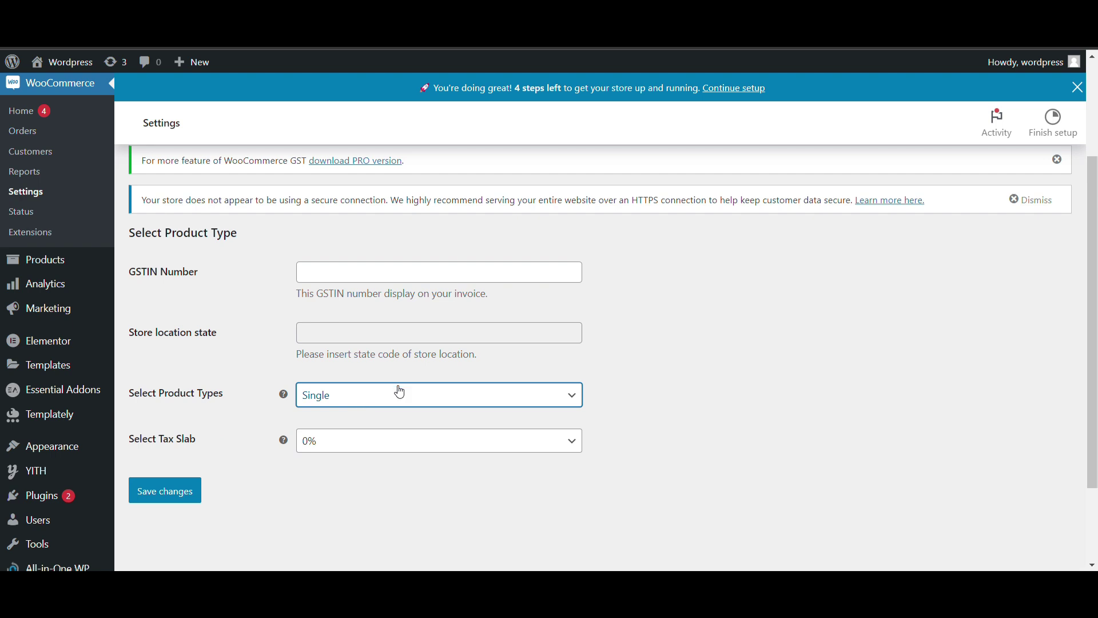
click(326, 450)
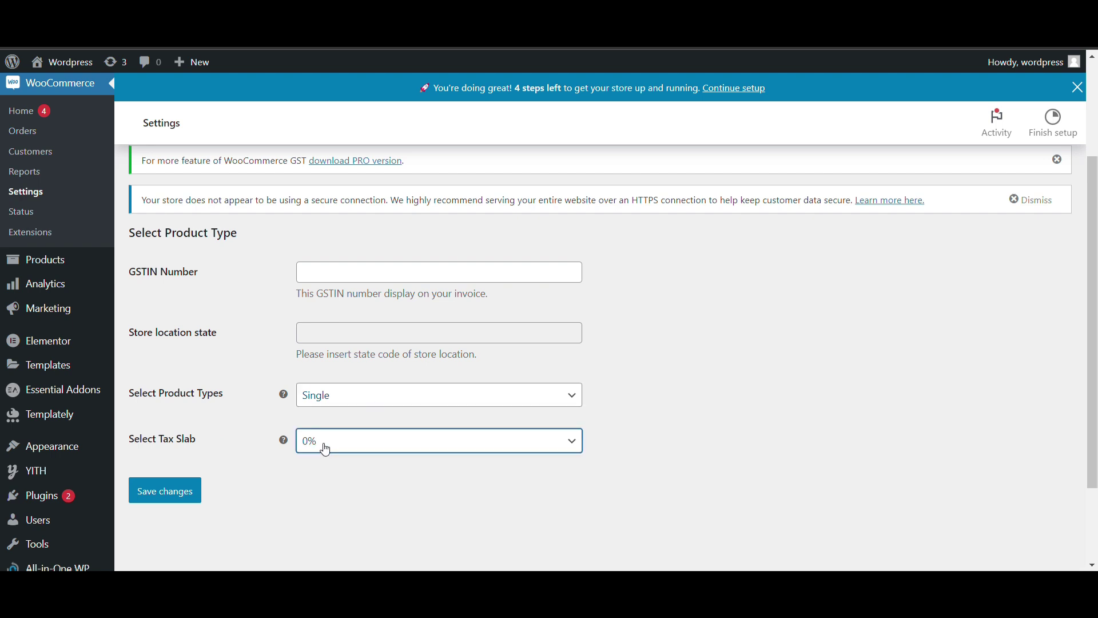
click(389, 406)
key(Down)
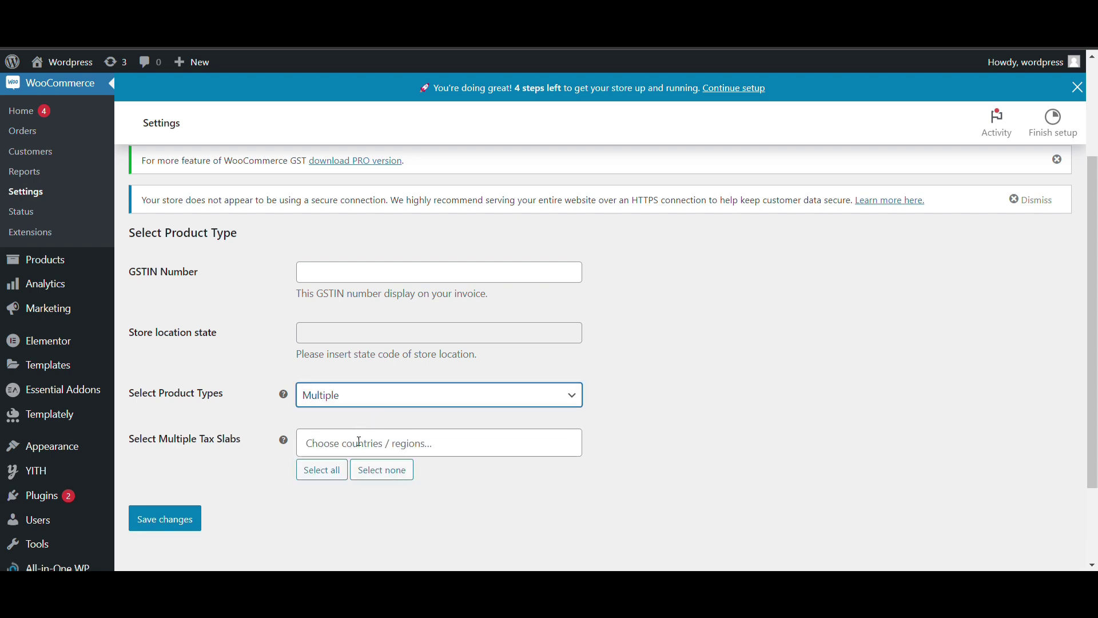
Add the 12% and 18% tax slabs, paste the store's GSTIN, and save
click(360, 442)
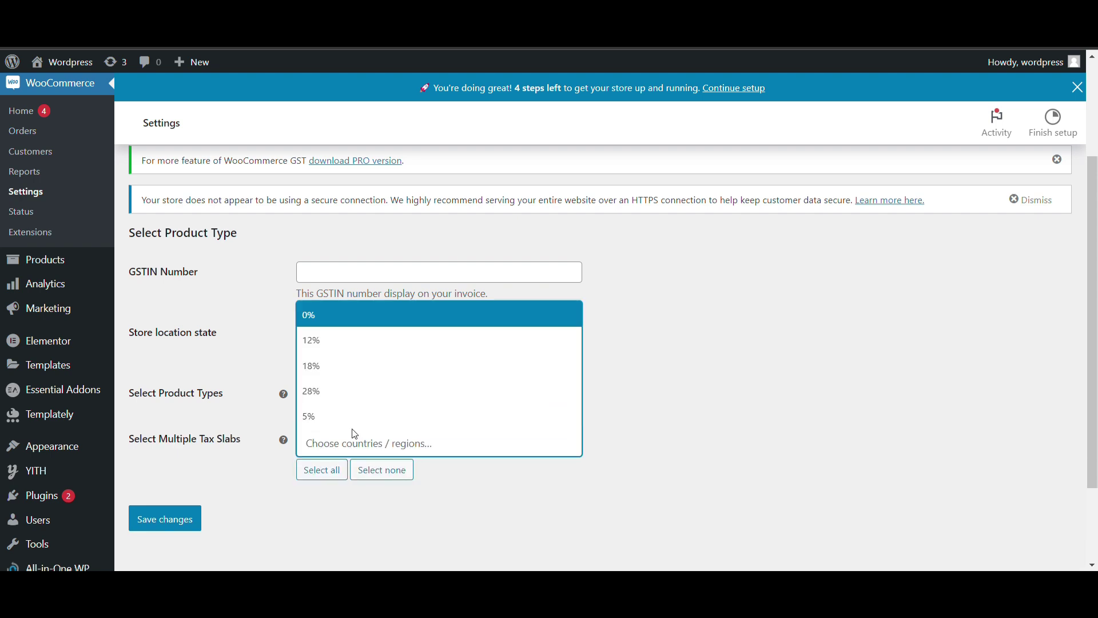
click(318, 341)
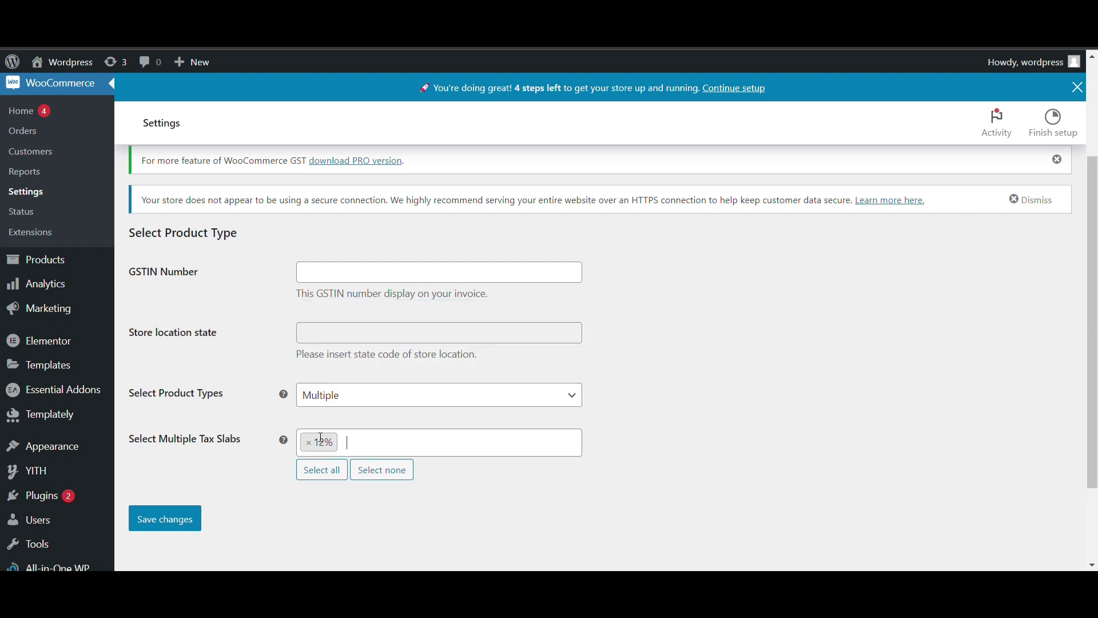
click(369, 456)
click(329, 367)
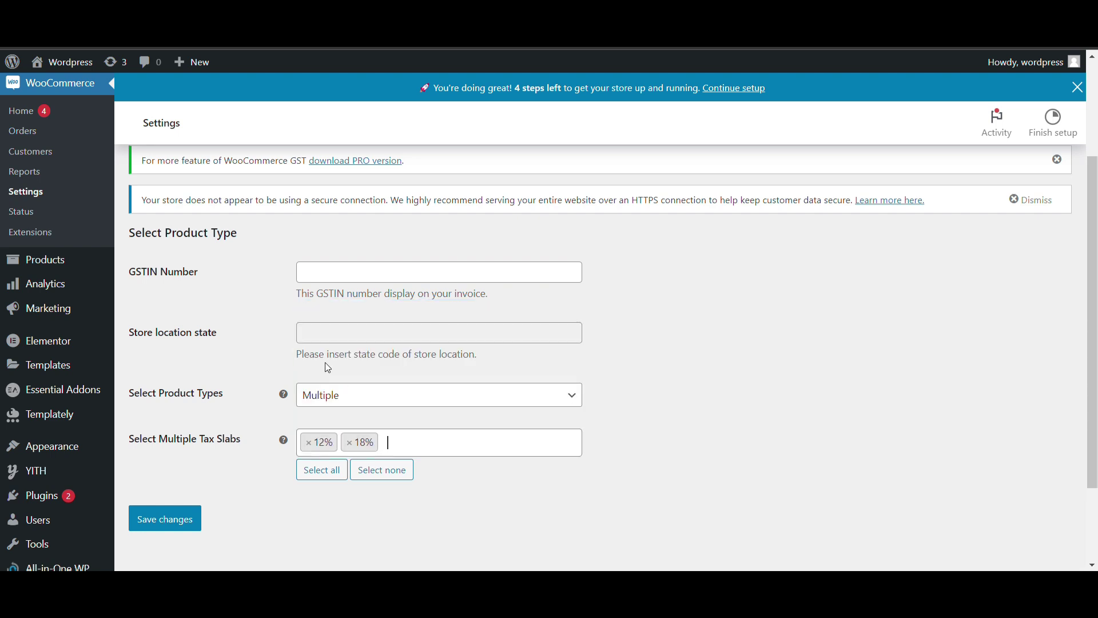
click(174, 519)
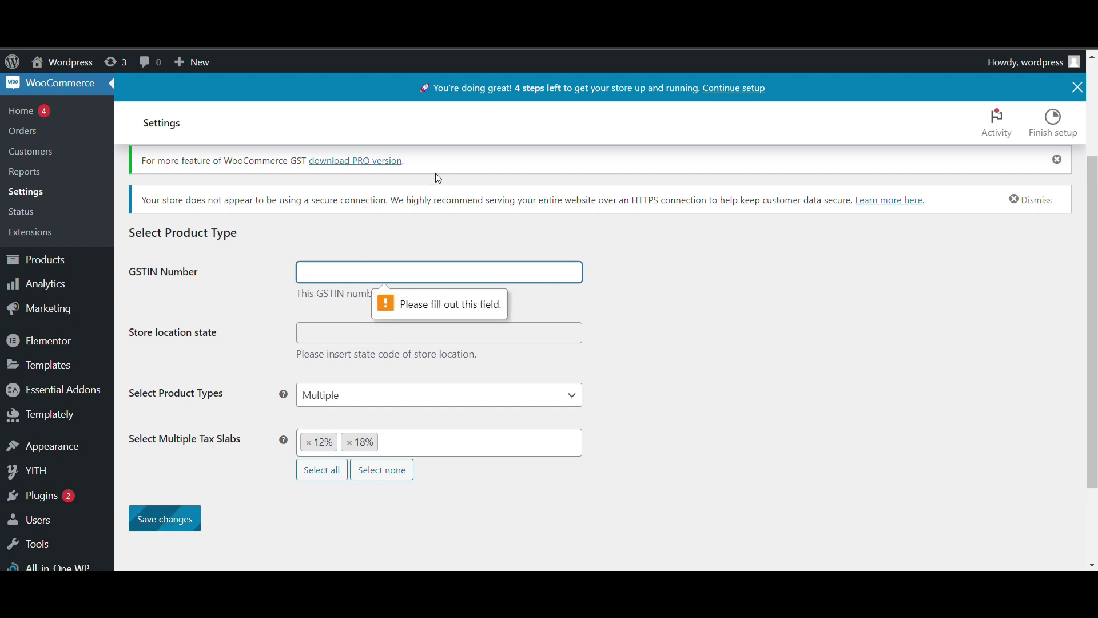
click(178, 521)
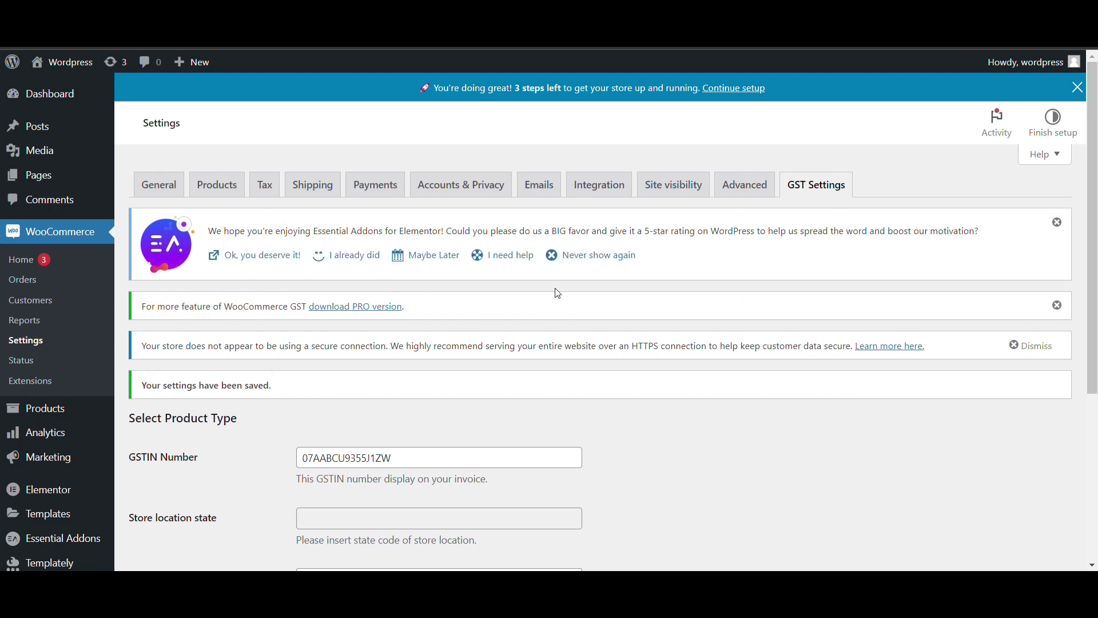
Delete every entry in Additional tax classes on the Tax tab and save the tax options
click(277, 190)
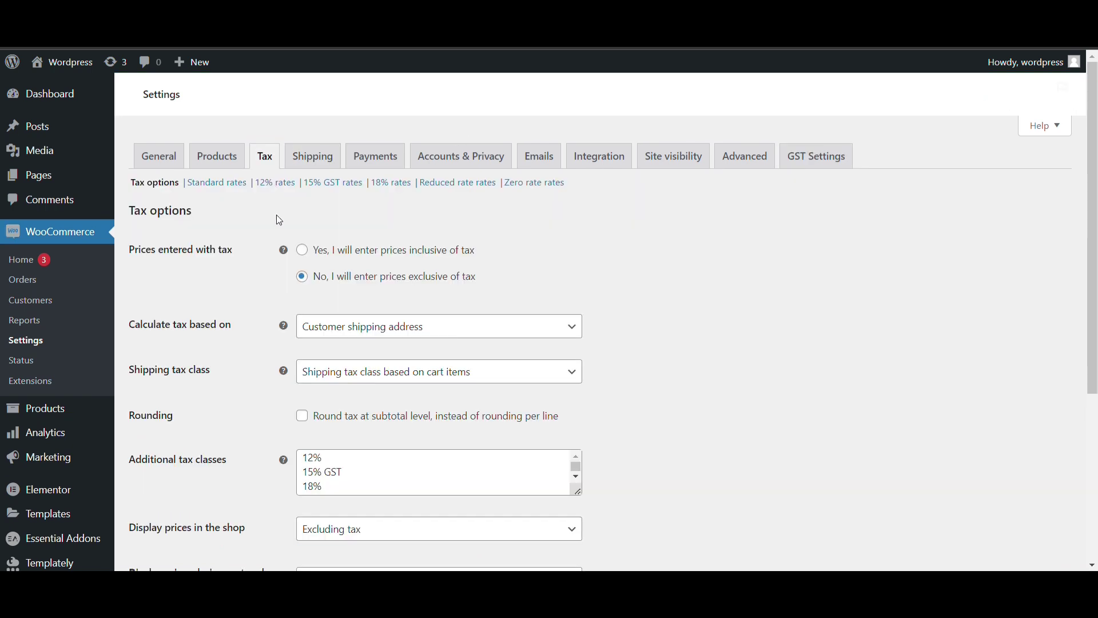
scroll(277, 240, down, 2)
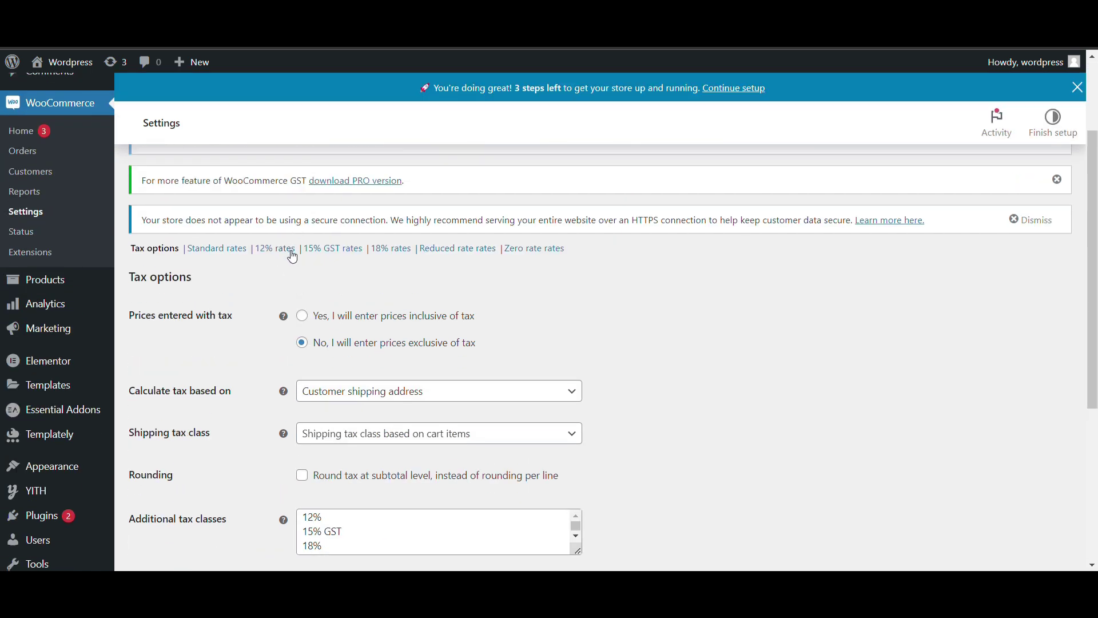
scroll(280, 361, down, 3)
scroll(369, 378, down, 1)
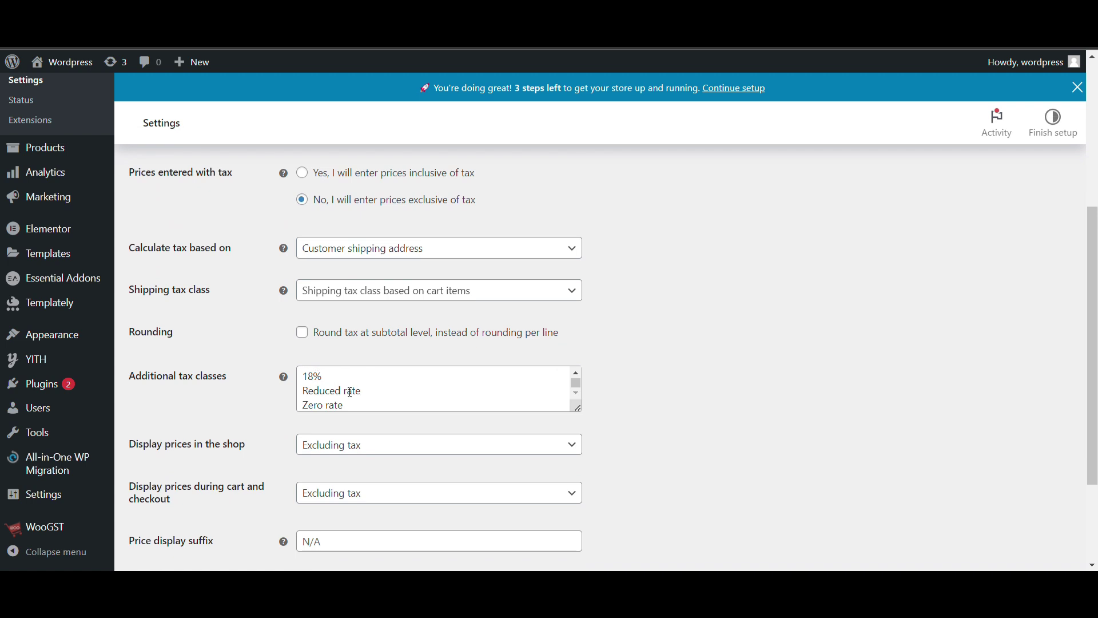
scroll(350, 392, up, 1)
click(349, 405)
key(ctrl+a)
key(BackSpace)
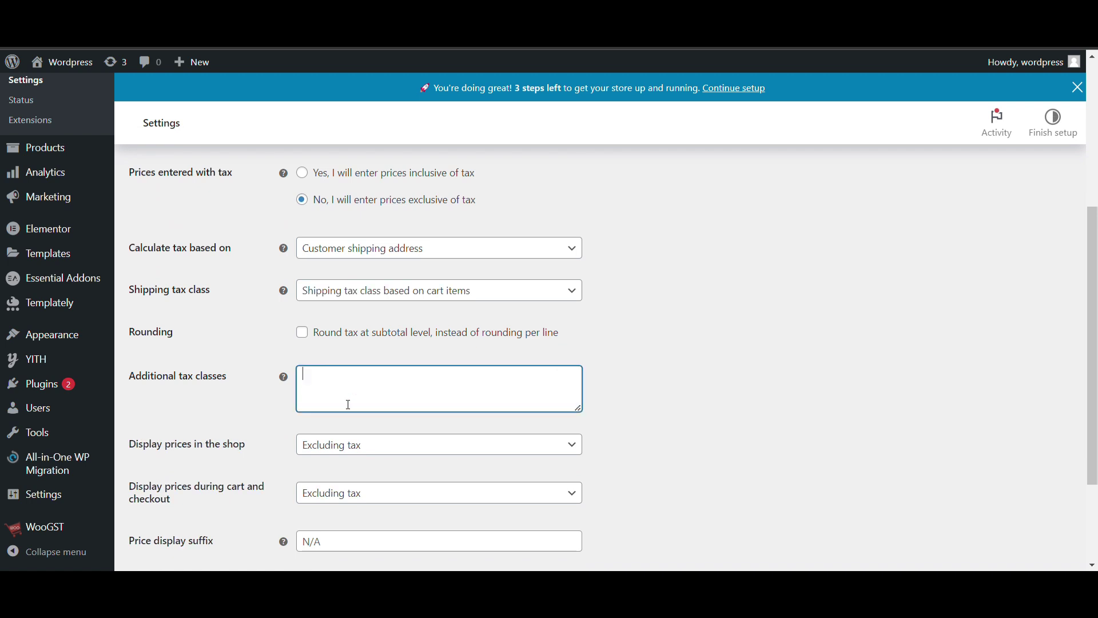
click(262, 355)
scroll(259, 355, down, 3)
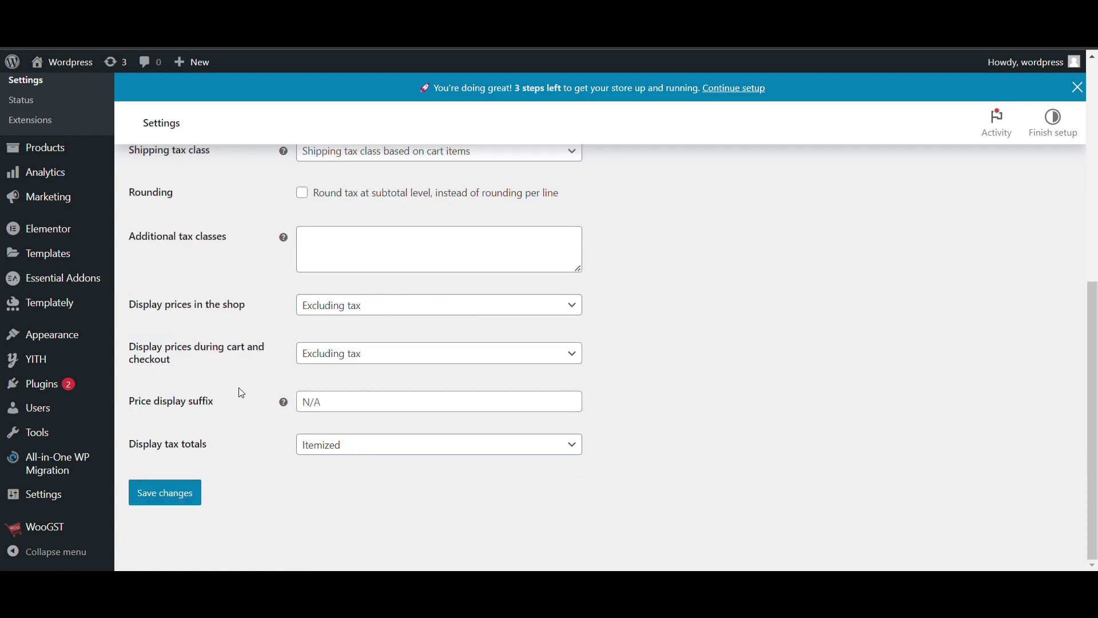
click(195, 487)
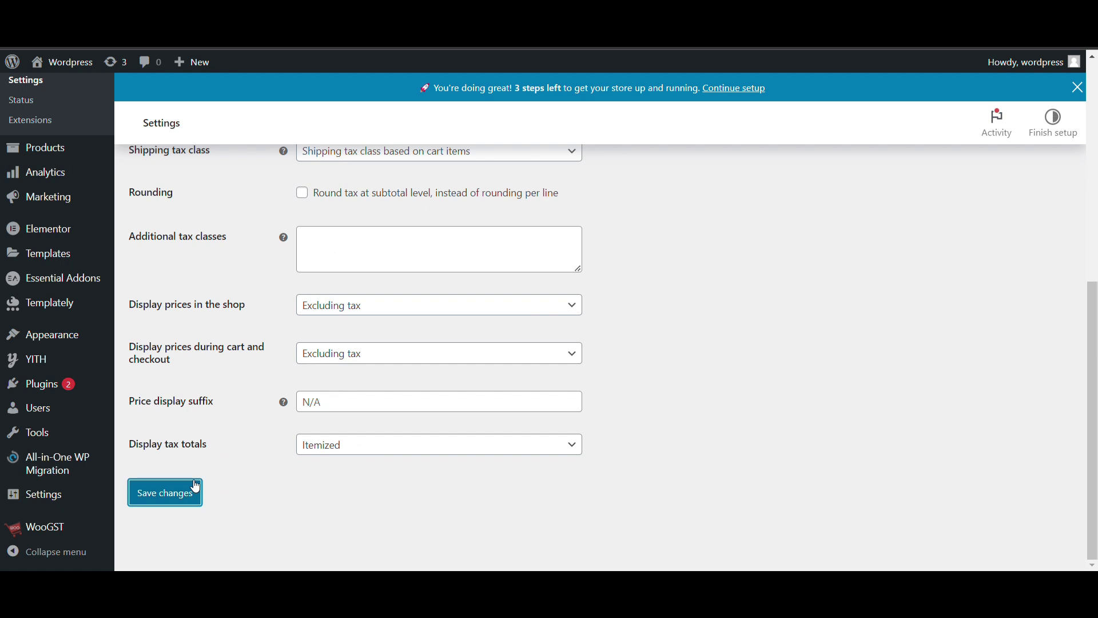
scroll(248, 435, down, 5)
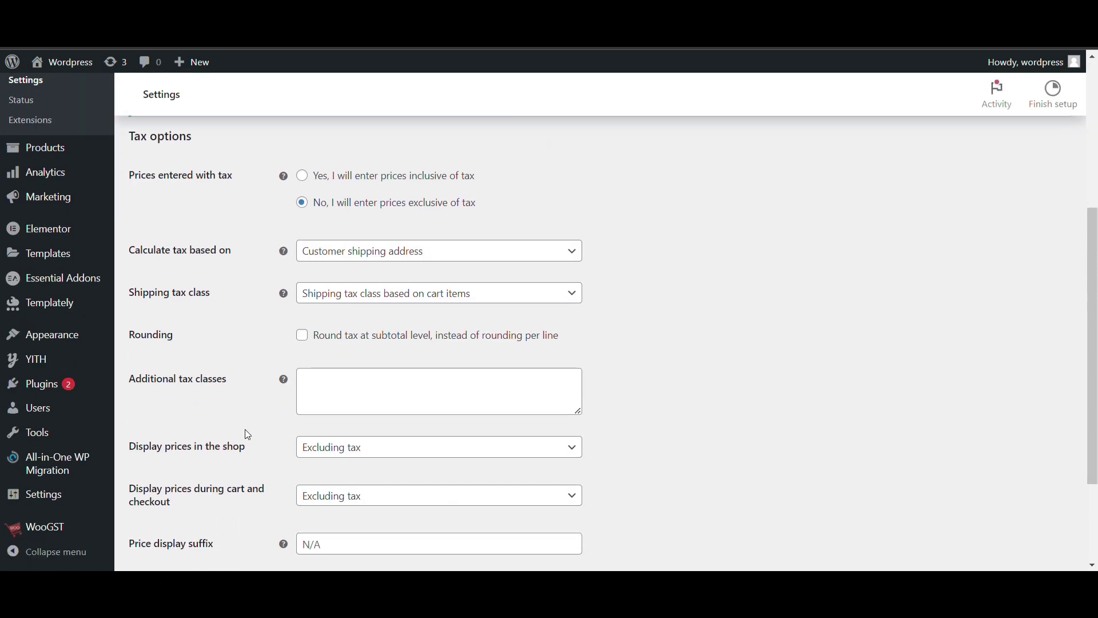
scroll(248, 435, up, 5)
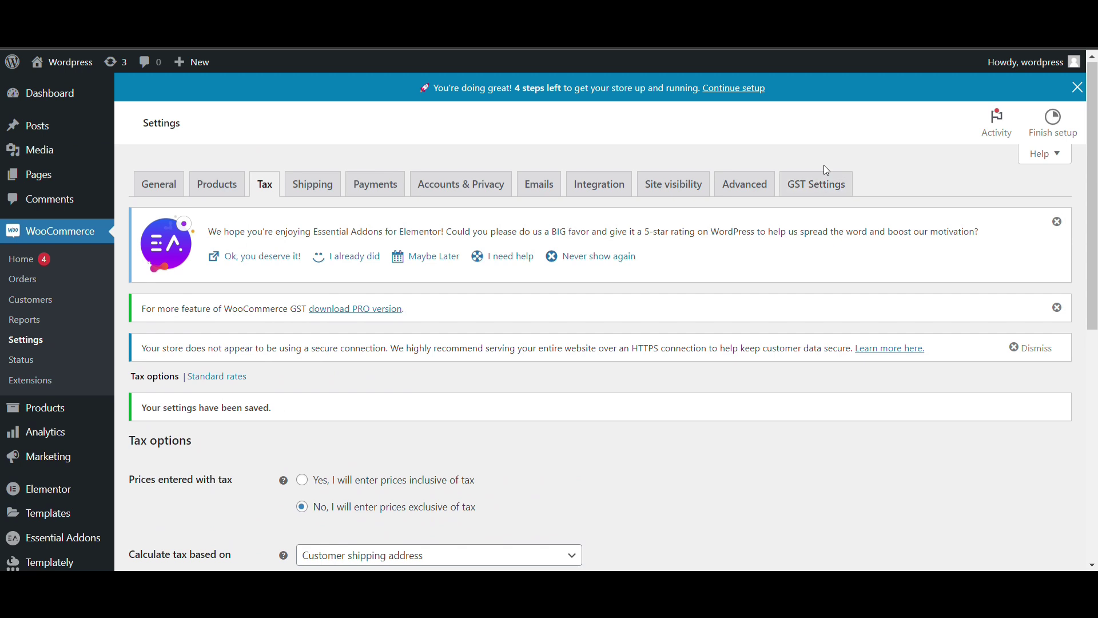
Remove the 12% and 18% slabs in GST Settings and keep product types on Multiple
click(831, 192)
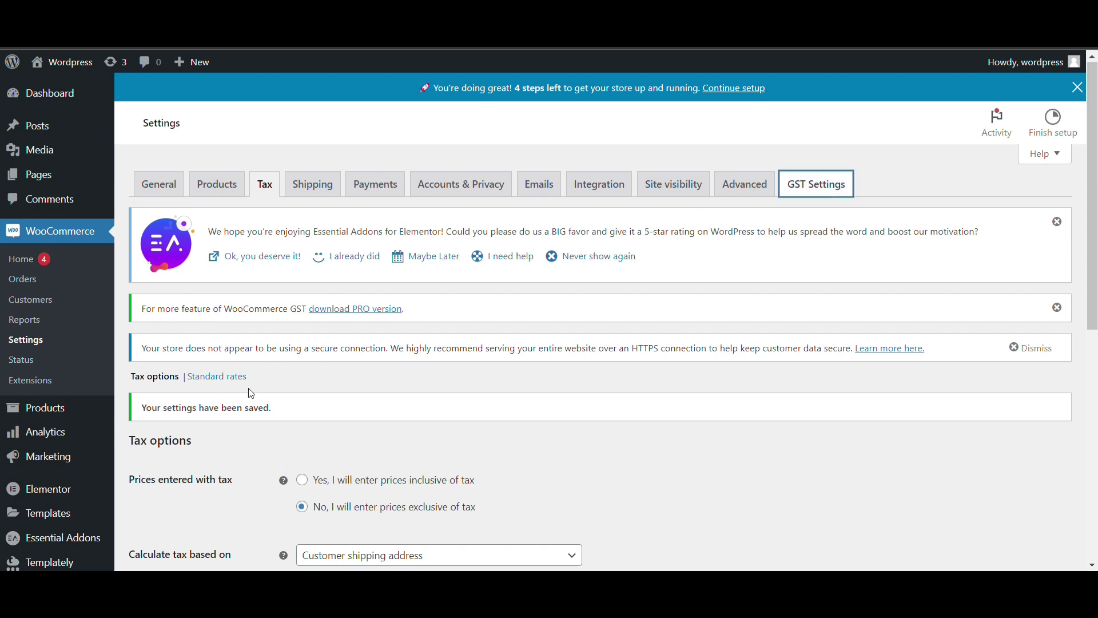
scroll(355, 403, down, 1)
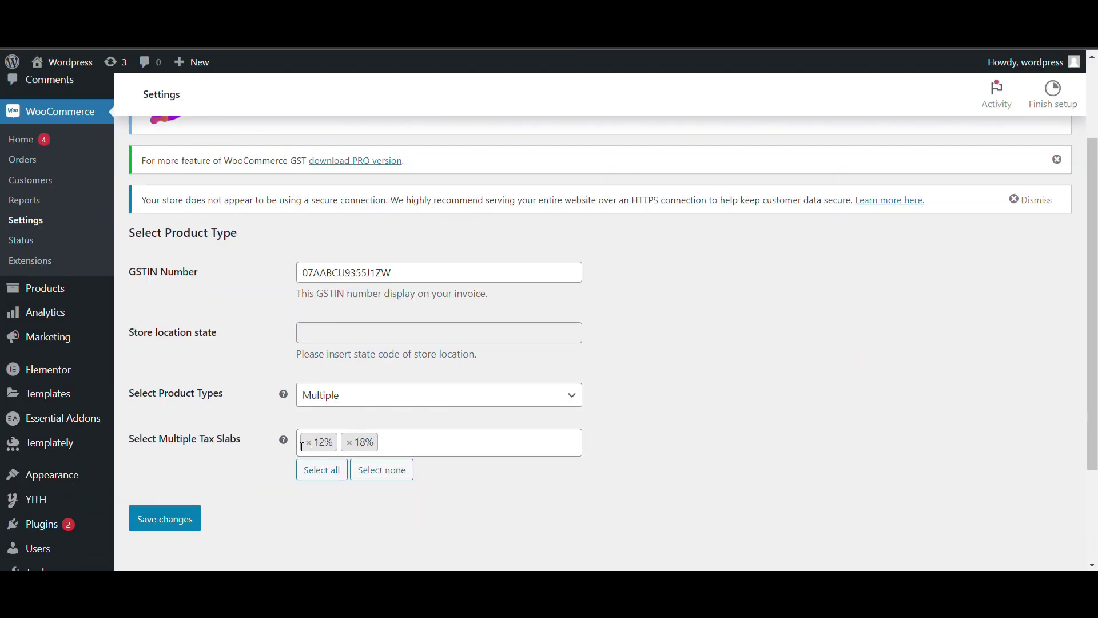
click(308, 443)
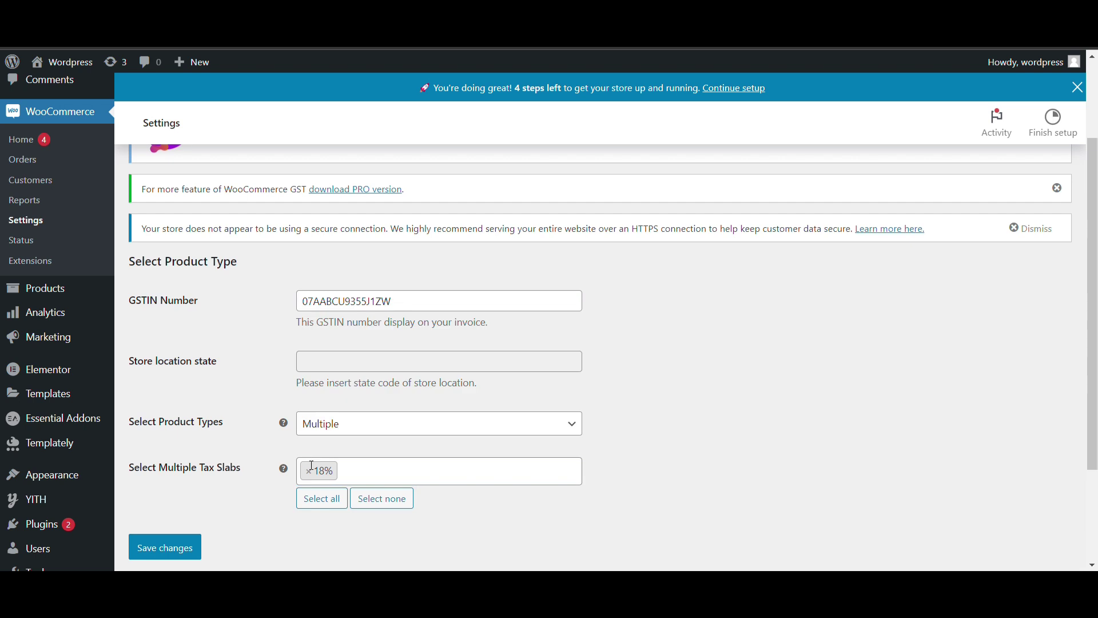
click(309, 470)
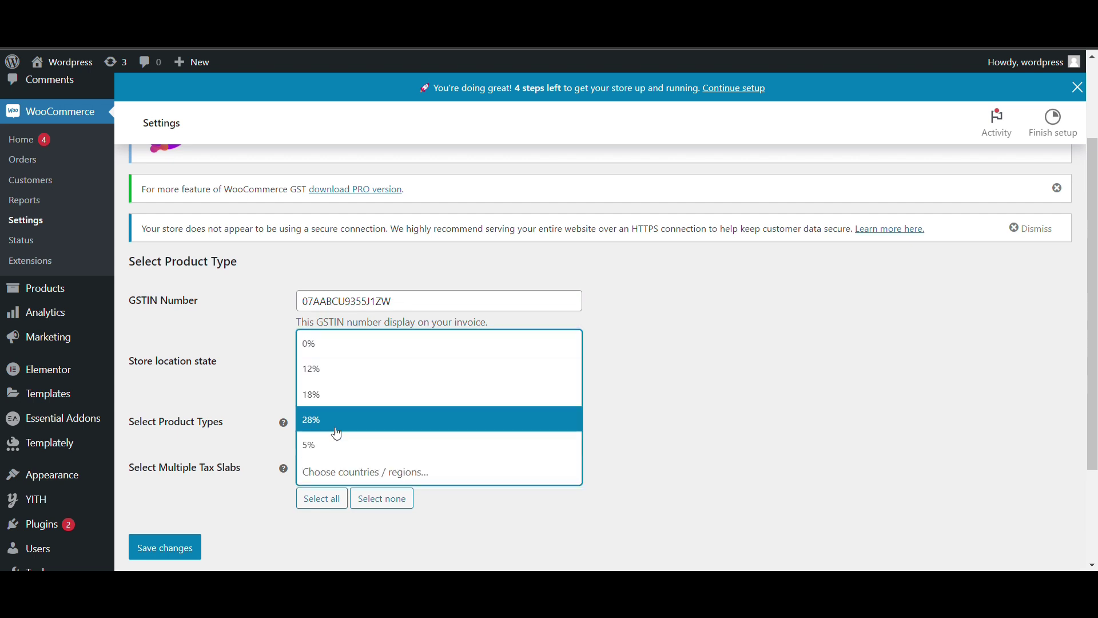
click(681, 423)
click(408, 420)
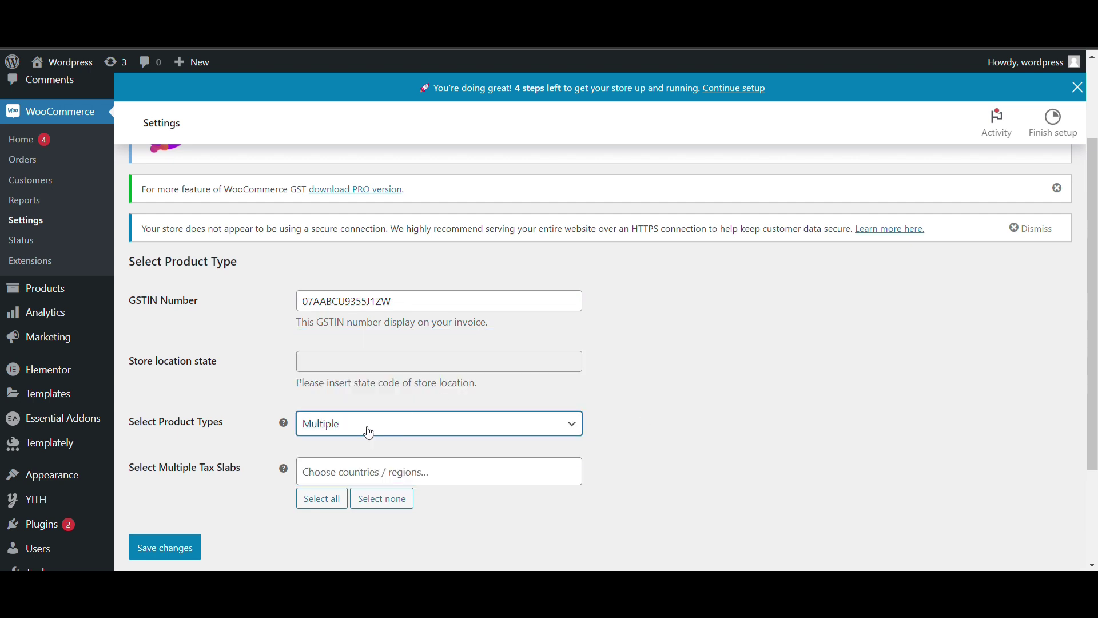
click(340, 441)
click(365, 427)
click(342, 460)
Add the 12% and 5% tax slabs and save the GST settings
click(338, 475)
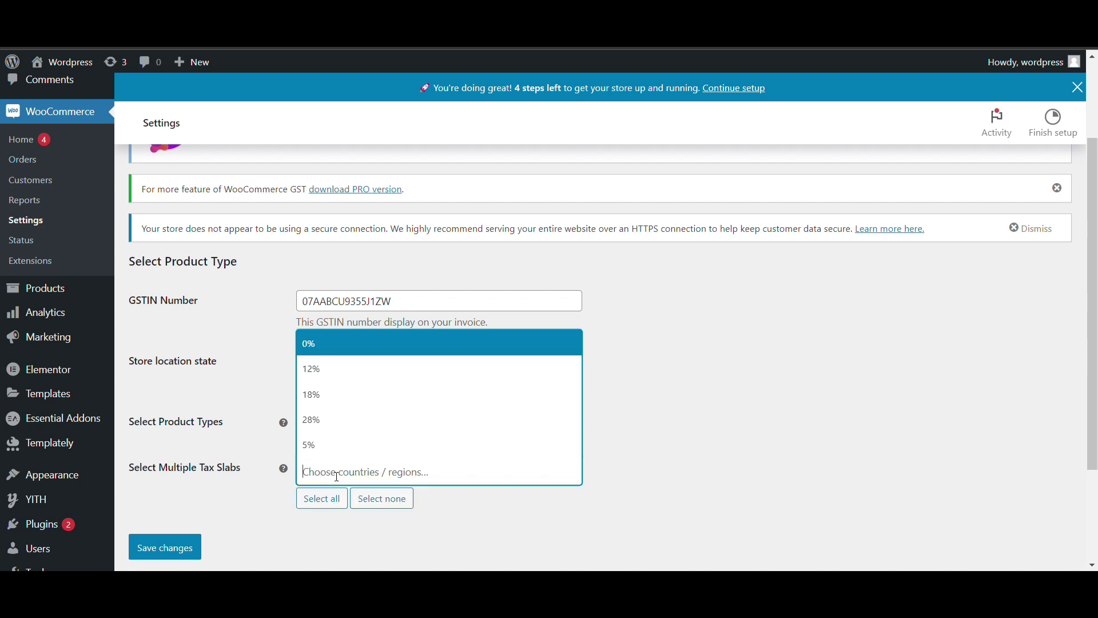
click(320, 370)
click(402, 473)
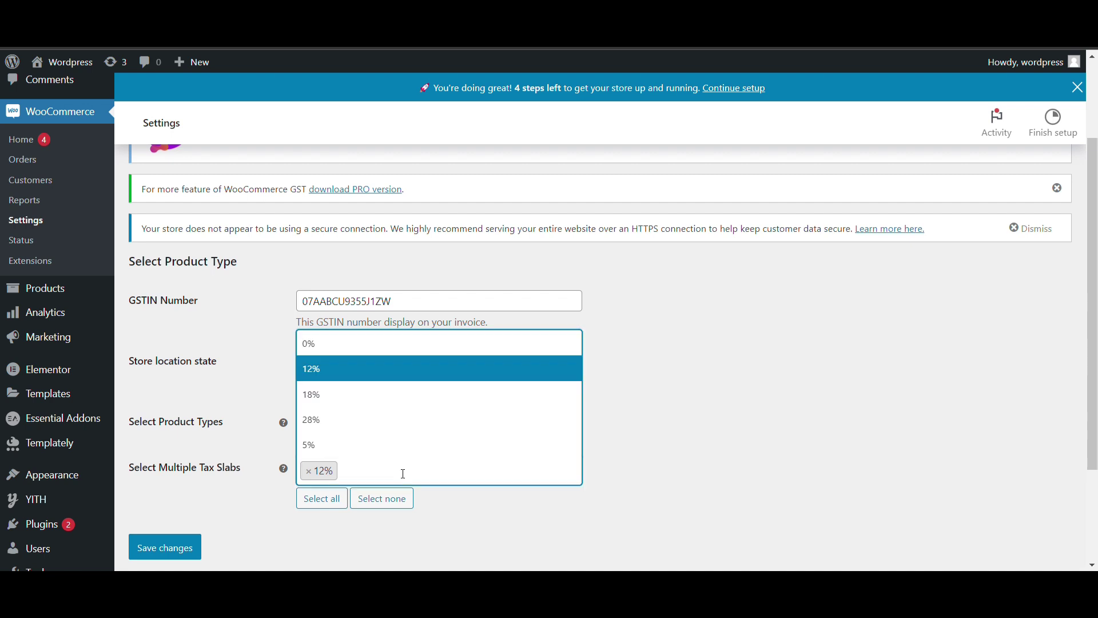
click(335, 445)
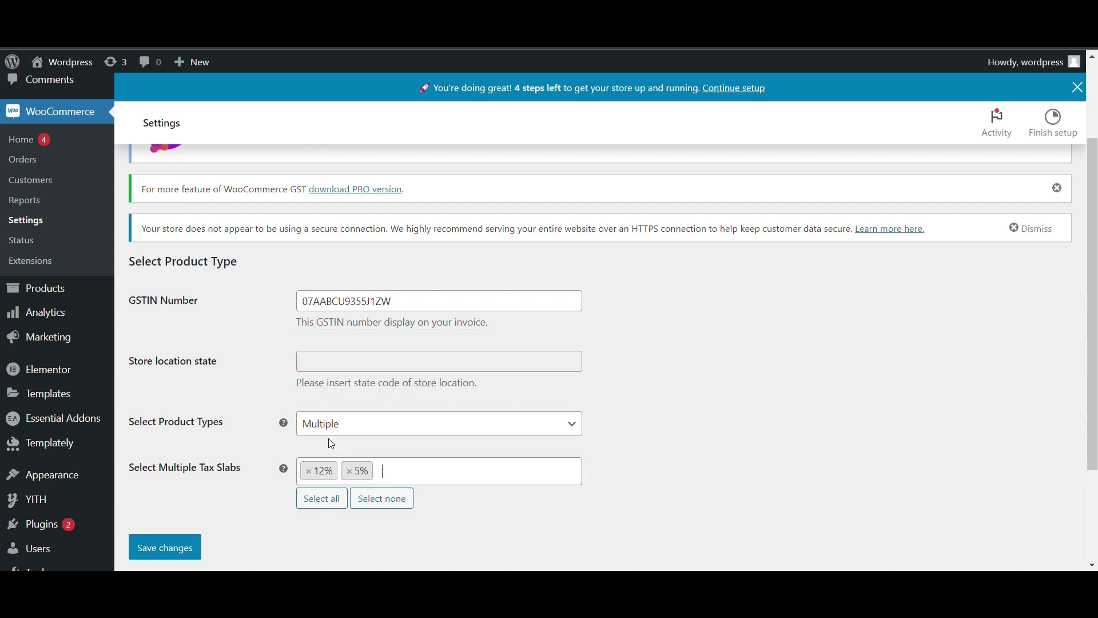
click(180, 540)
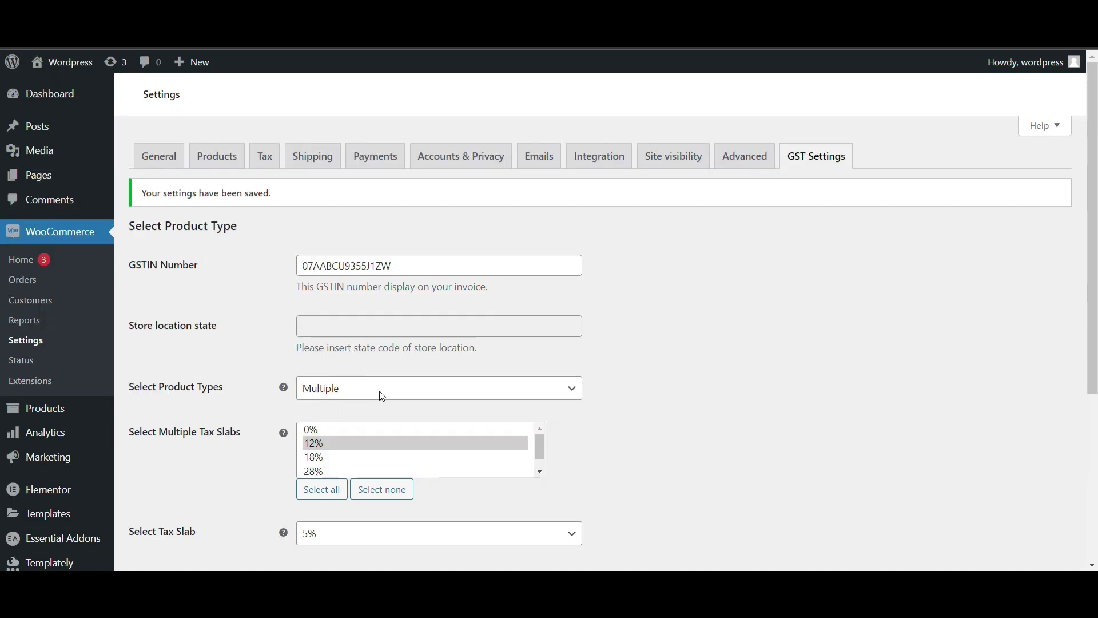
Confirm 12% and 5% tax classes exist, then view the 5% rates (2.5% CGST, 5% IGST, 2.5% SGST)
click(263, 159)
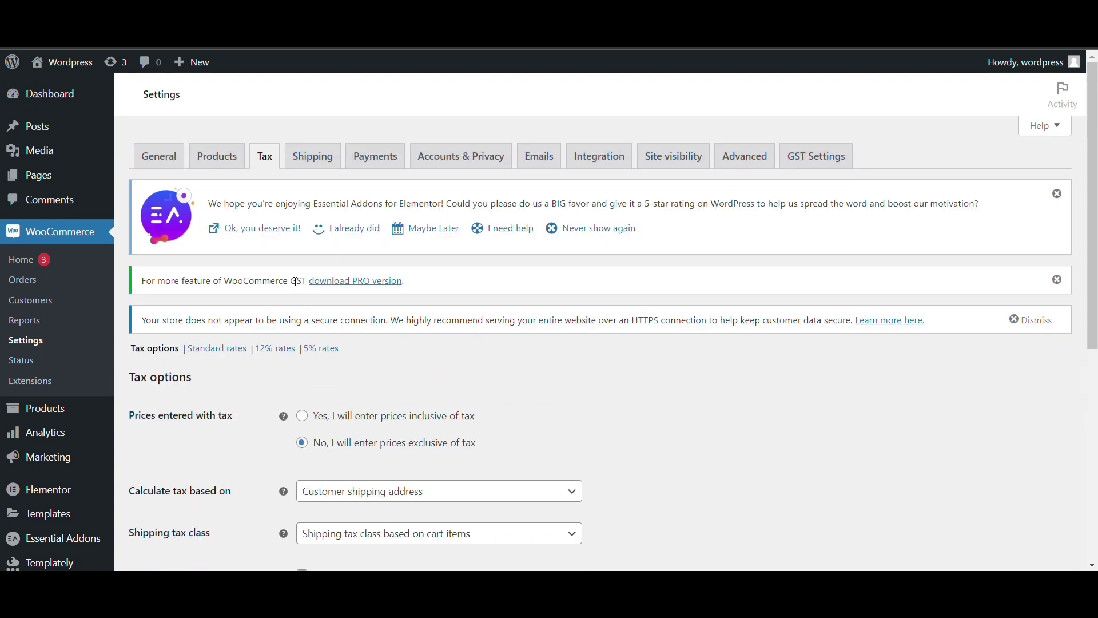
scroll(250, 488, down, 5)
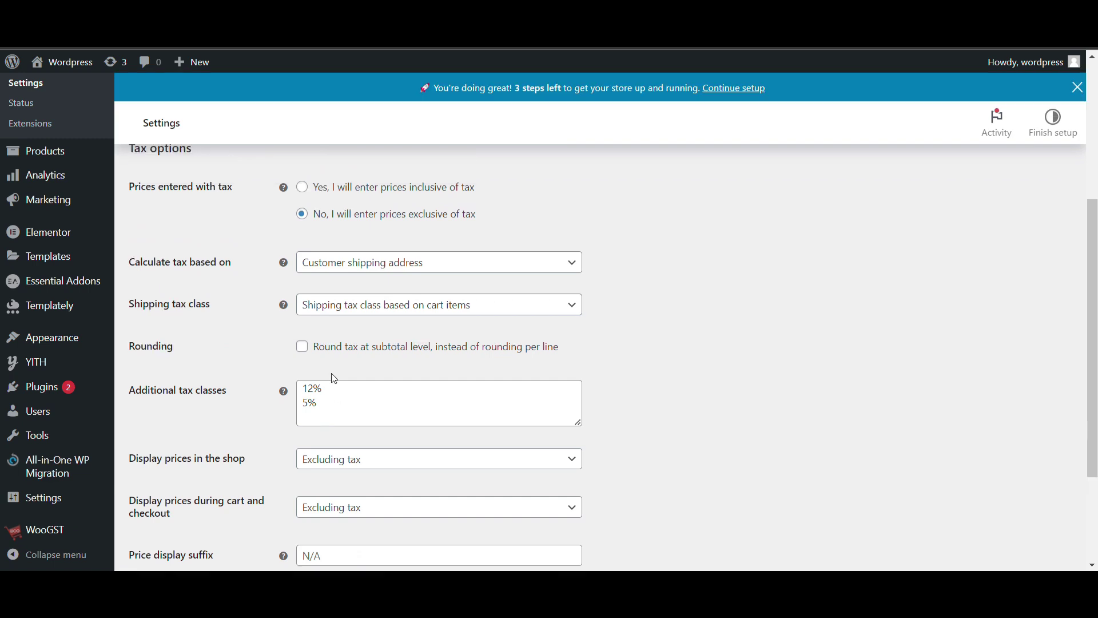
scroll(260, 441, down, 1)
click(327, 464)
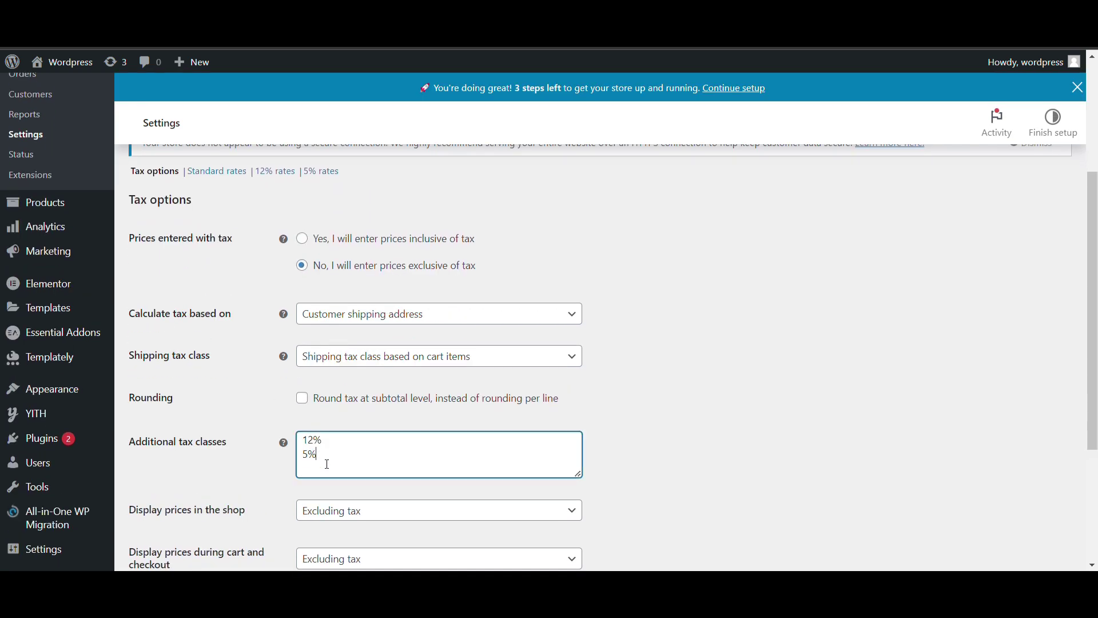
scroll(219, 279, up, 2)
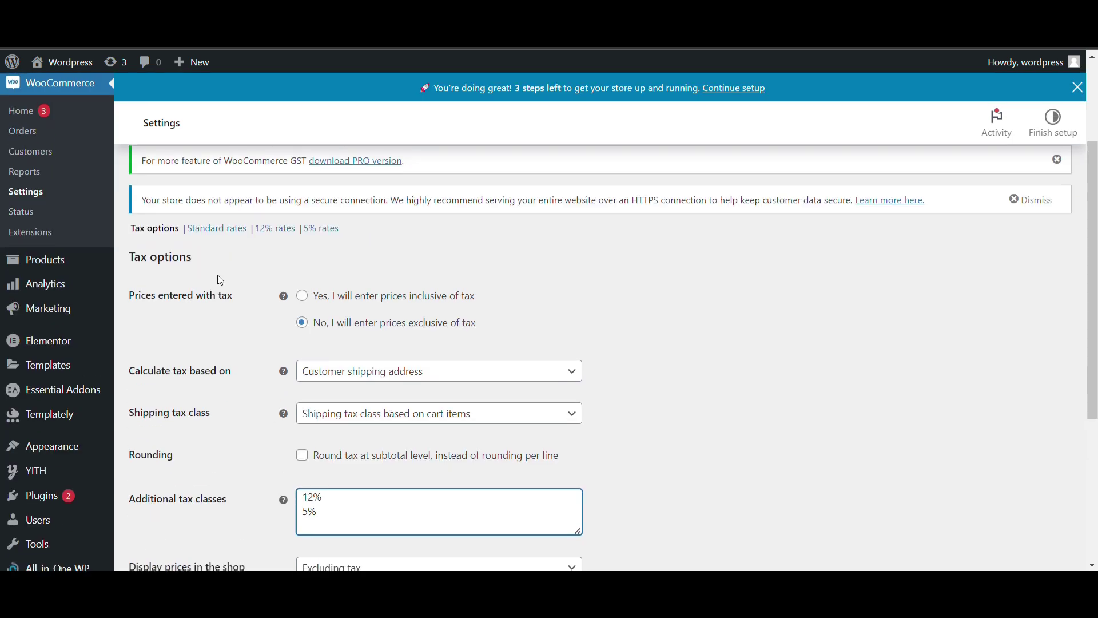
click(334, 230)
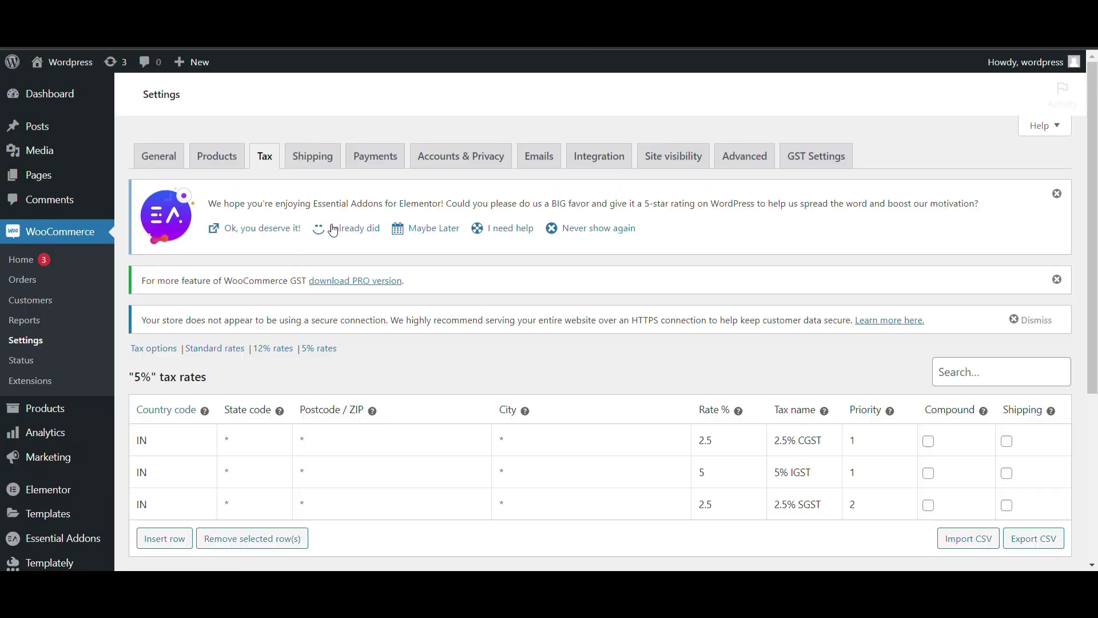
scroll(332, 226, down, 3)
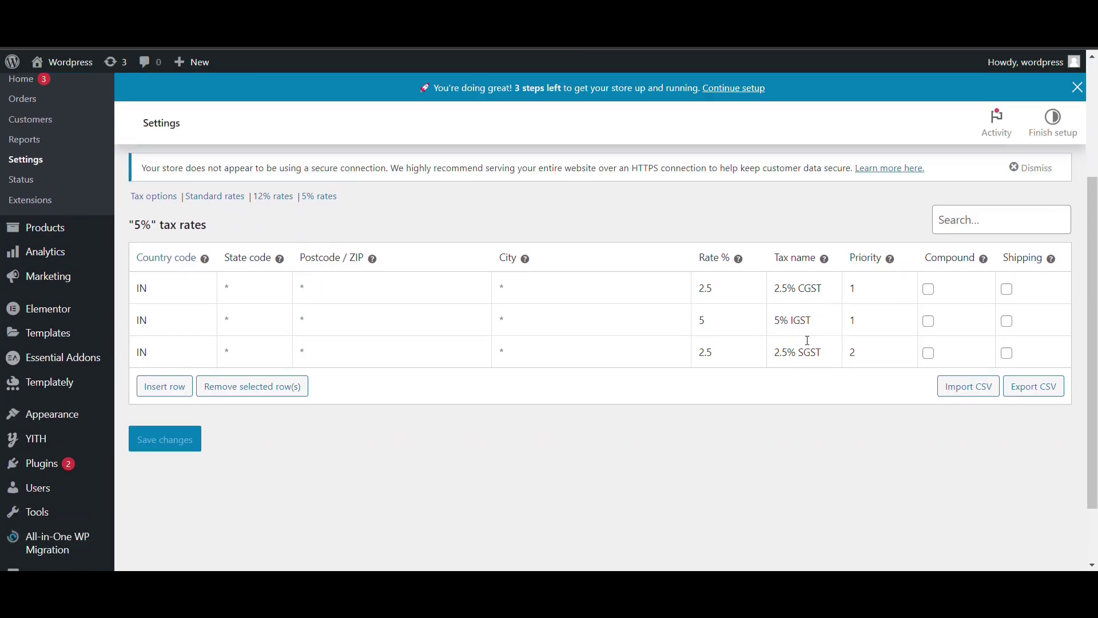
scroll(808, 341, up, 1)
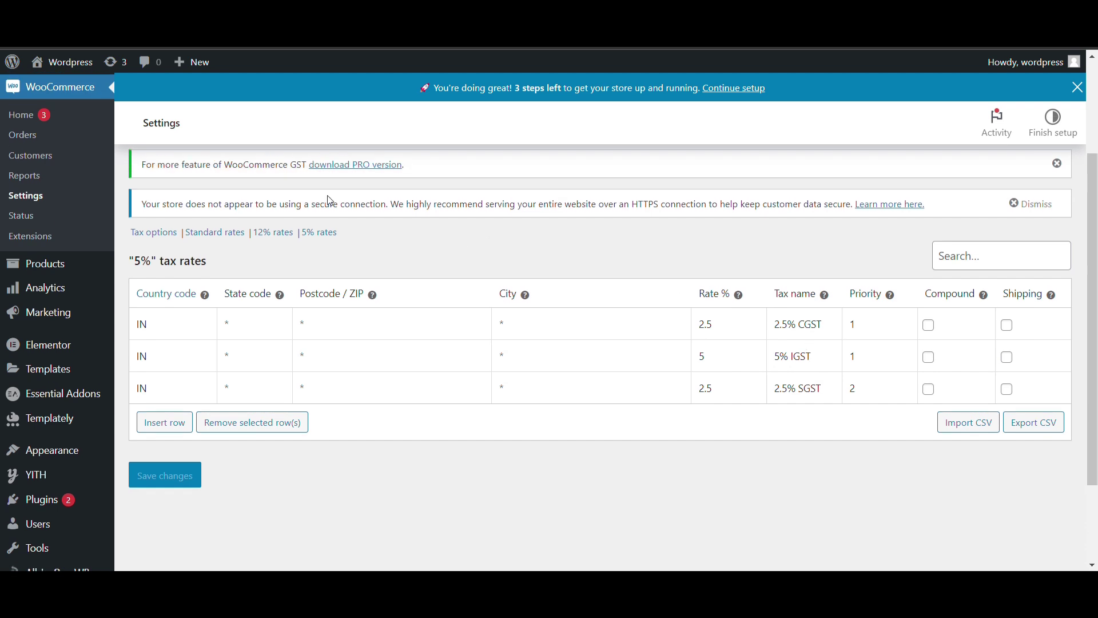
Open the 12% rates table and review the state codes of its 6% CGST, 12% IGST, 6% SGST rows
click(271, 234)
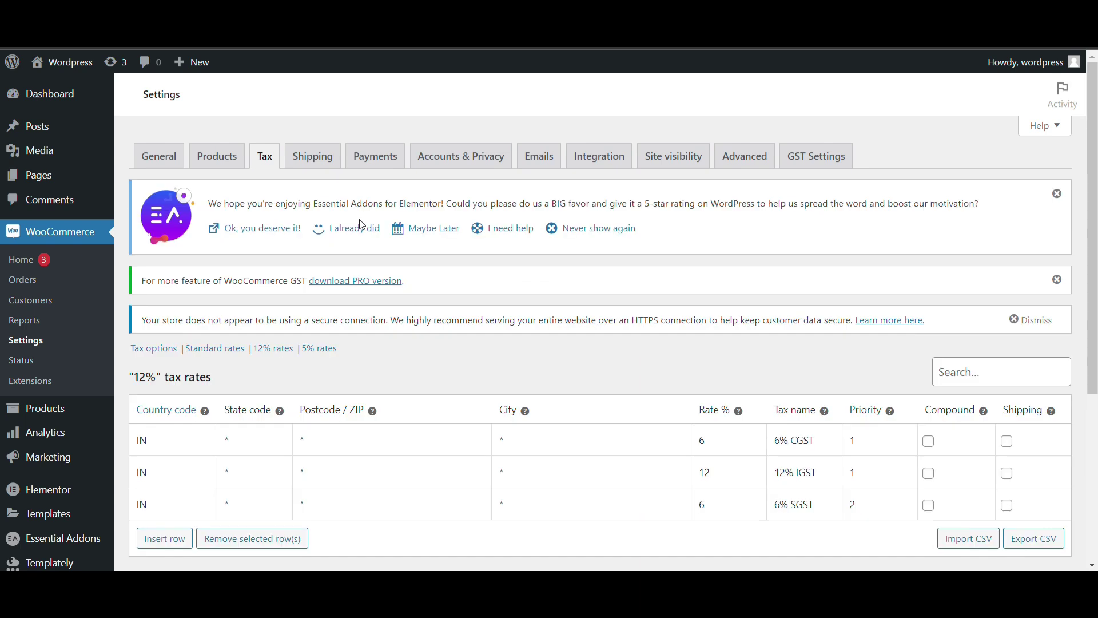
scroll(422, 305, down, 3)
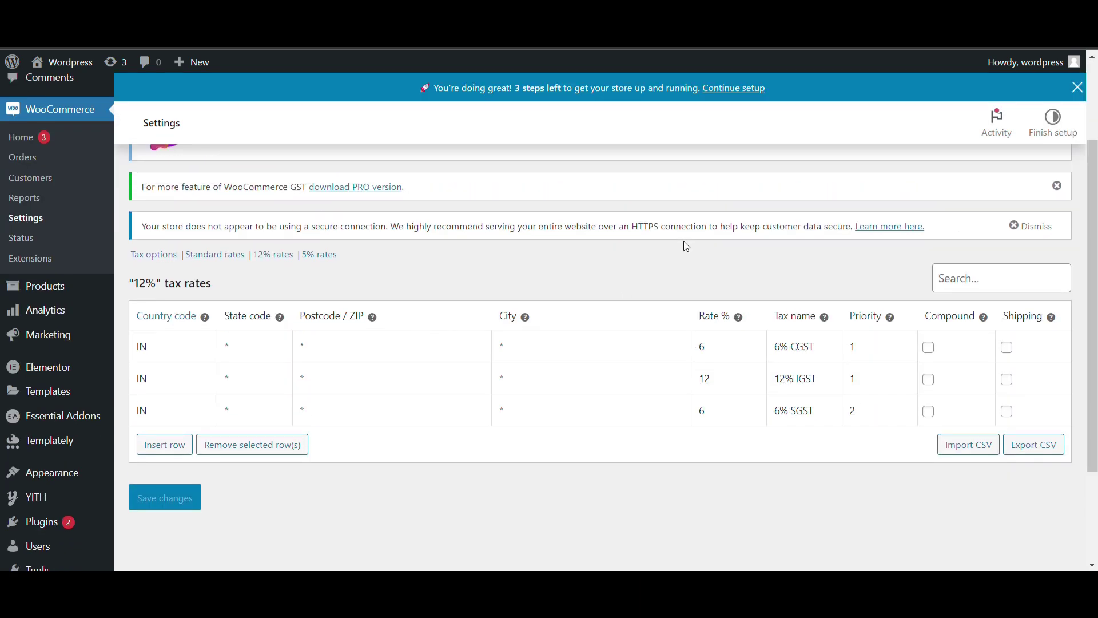
scroll(735, 257, down, 1)
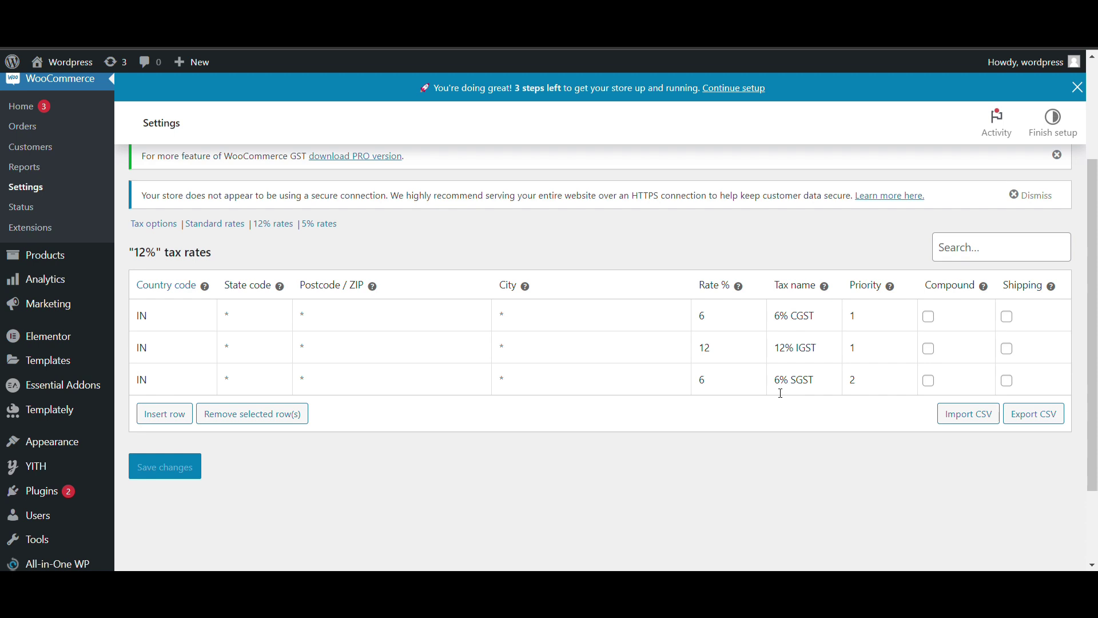
click(263, 328)
scroll(54, 279, up, 3)
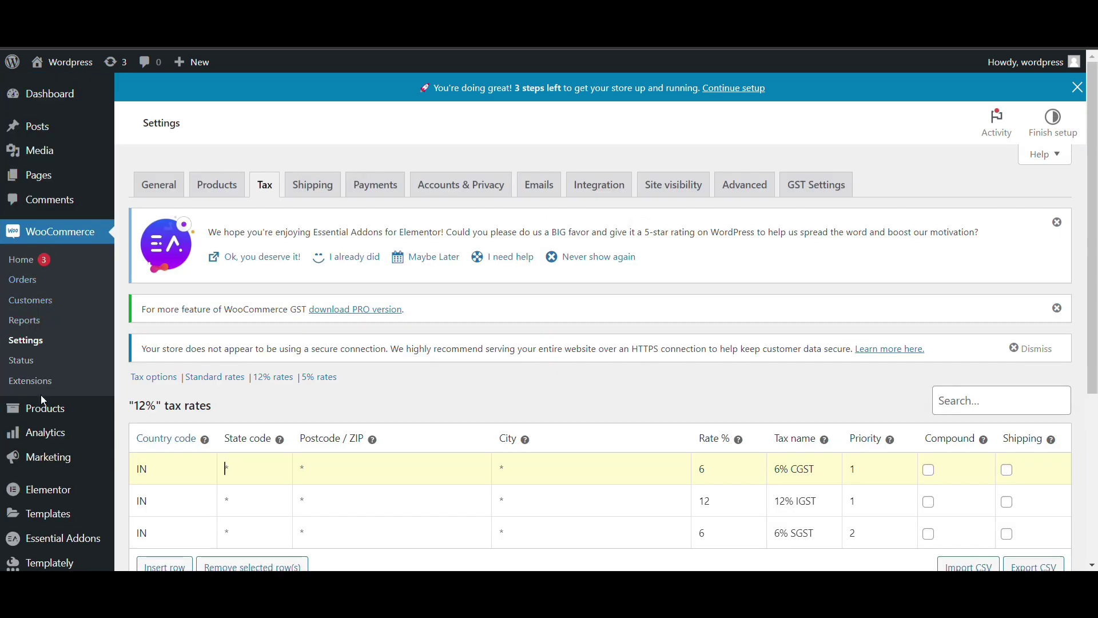
mouse_move(48, 408)
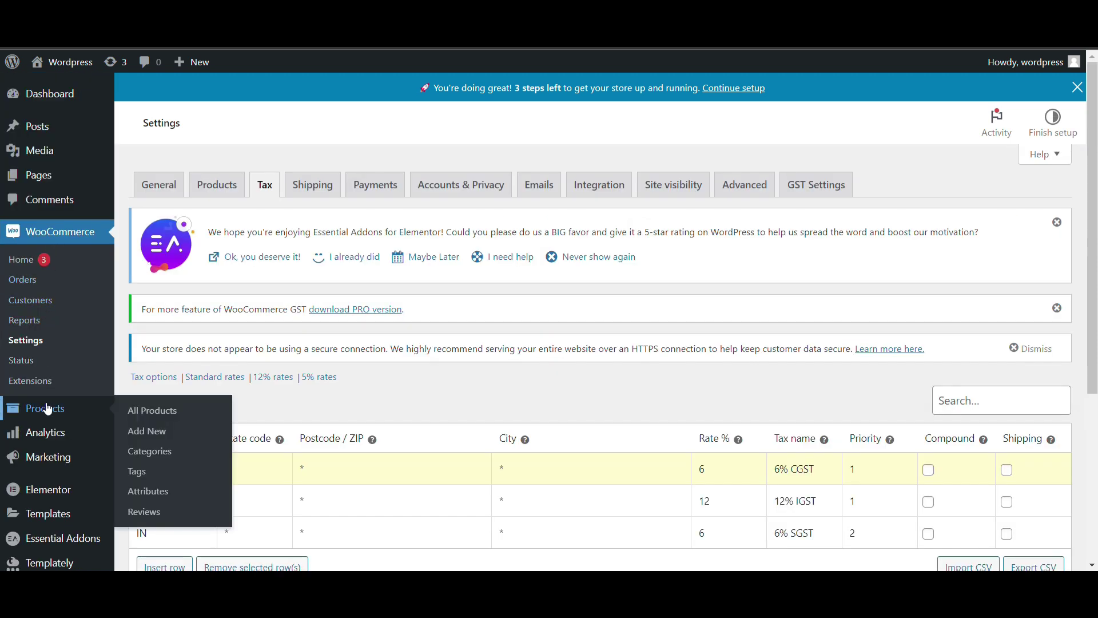
Open the Album product from the products list for editing
click(48, 408)
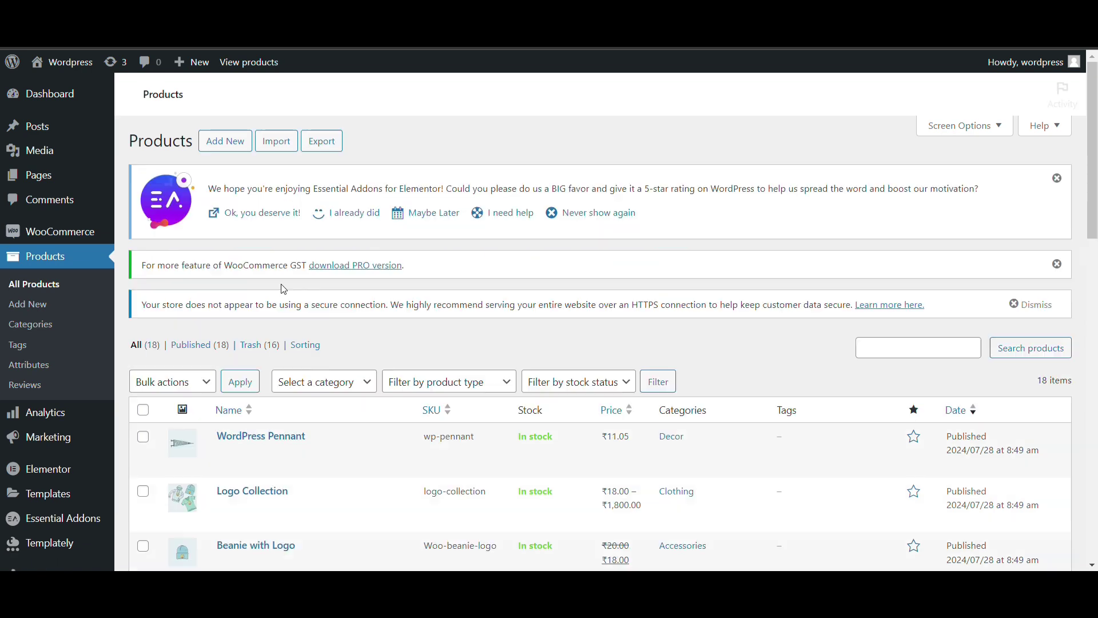
scroll(266, 349, down, 6)
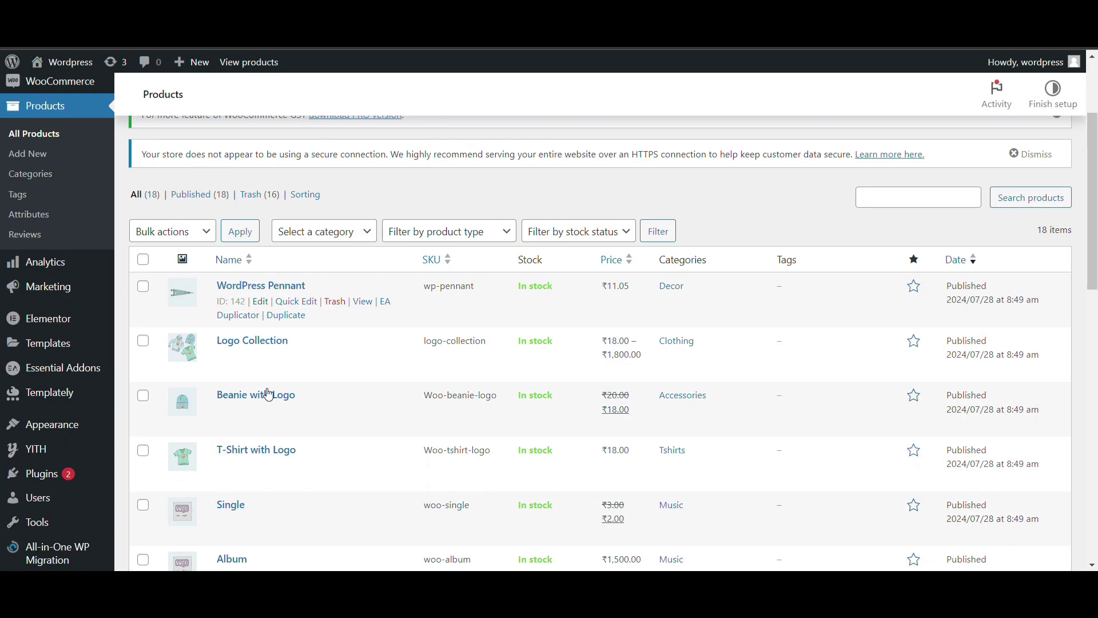
scroll(265, 371, down, 1)
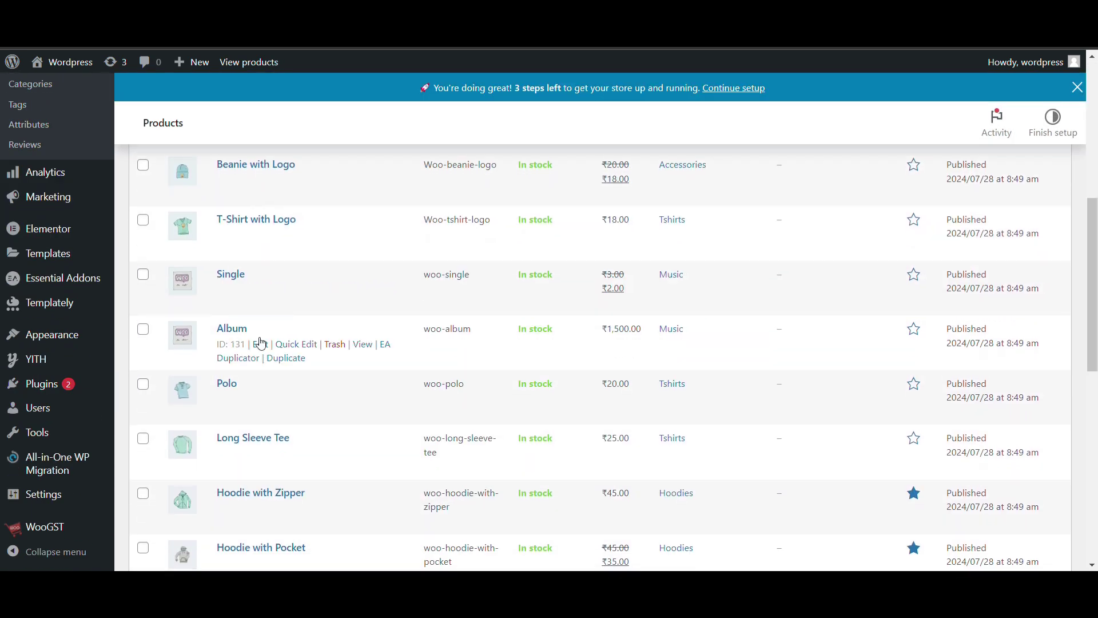
click(262, 344)
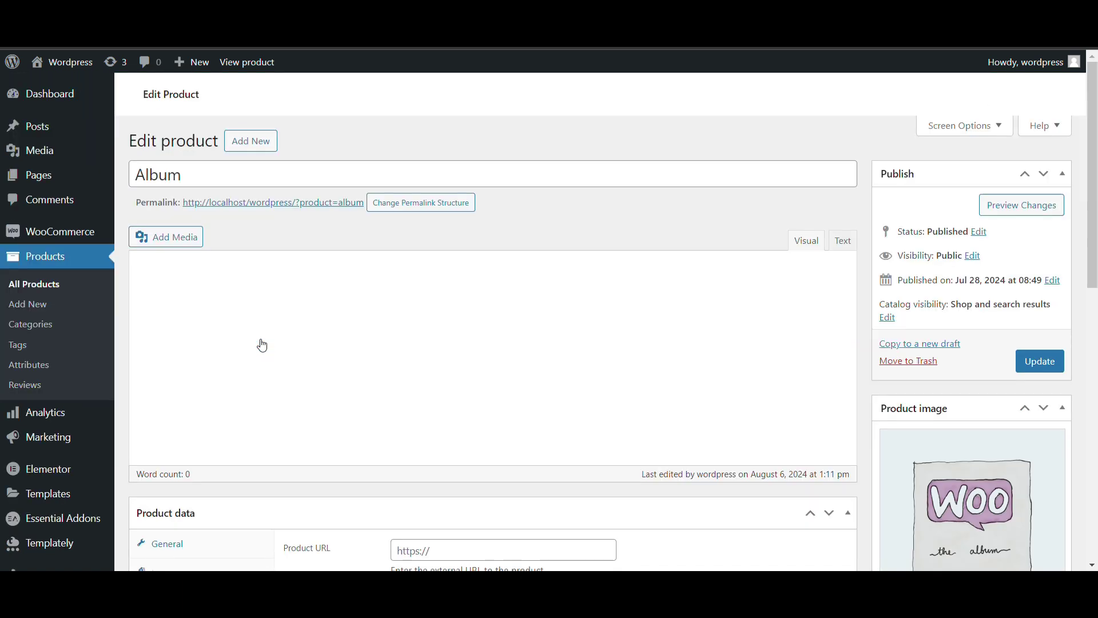
scroll(263, 346, down, 4)
scroll(262, 320, up, 3)
scroll(260, 301, down, 4)
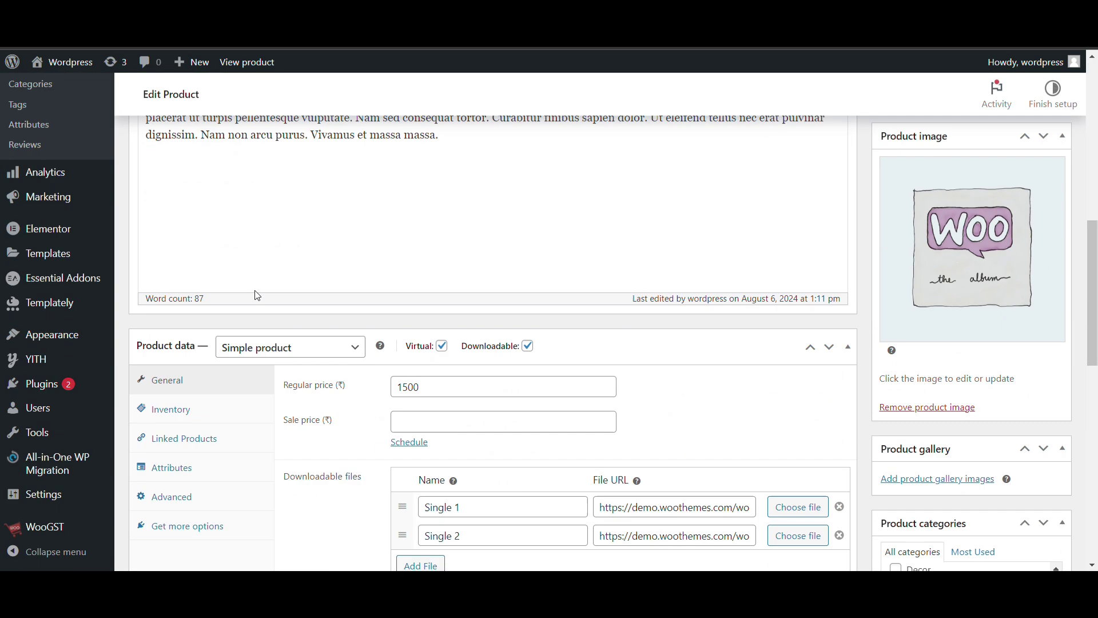
scroll(201, 407, down, 1)
scroll(219, 397, down, 5)
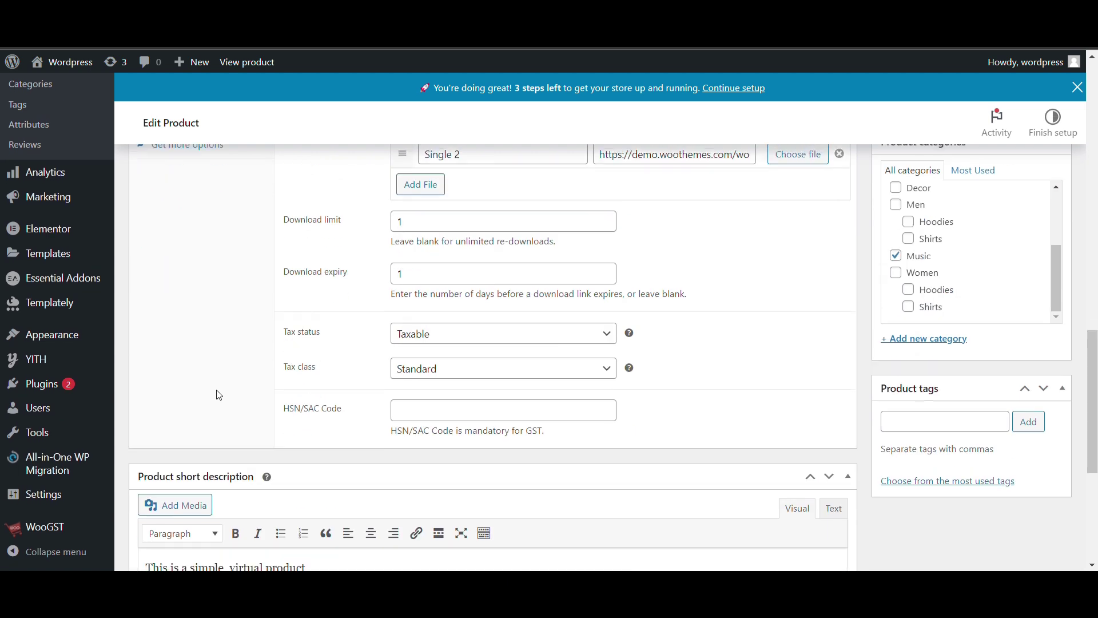
scroll(220, 395, up, 1)
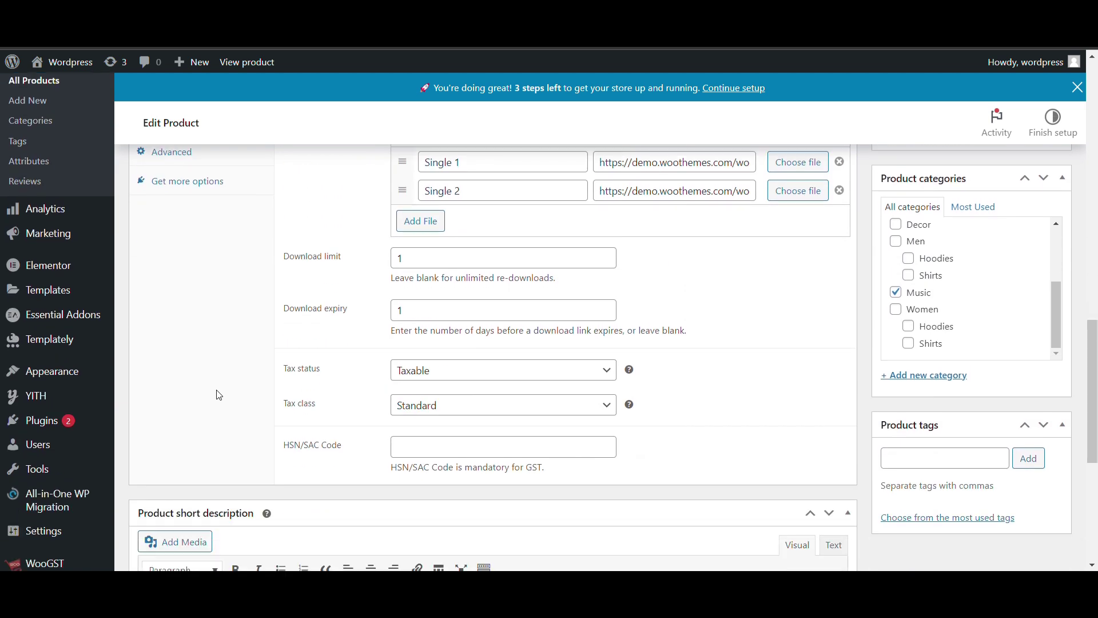
Set the Album product's tax class to 12% and update the product
click(435, 374)
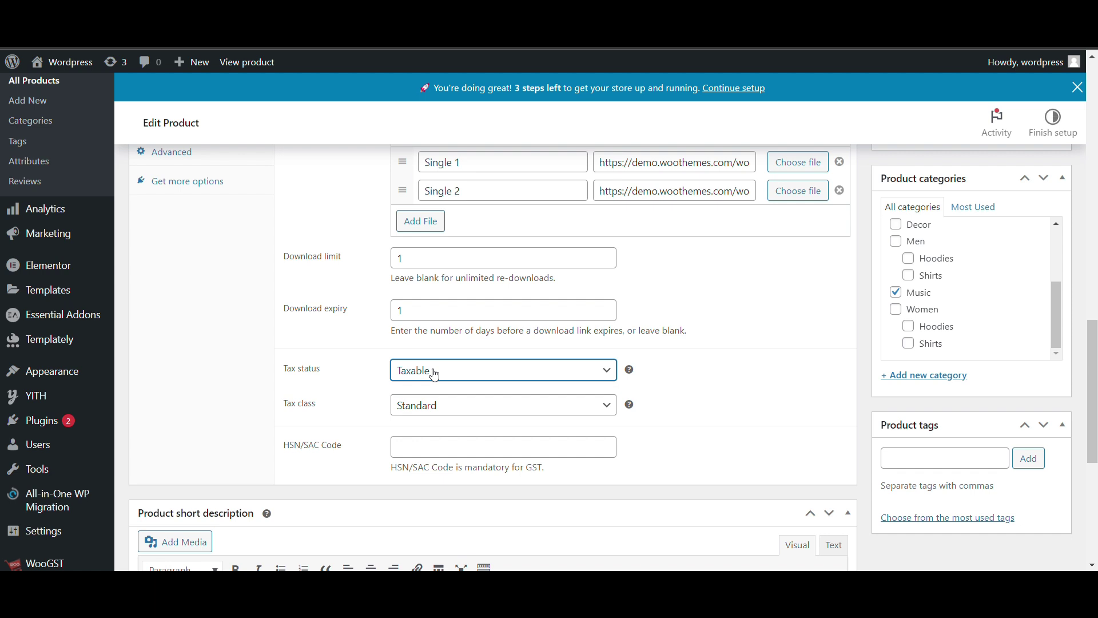
click(429, 407)
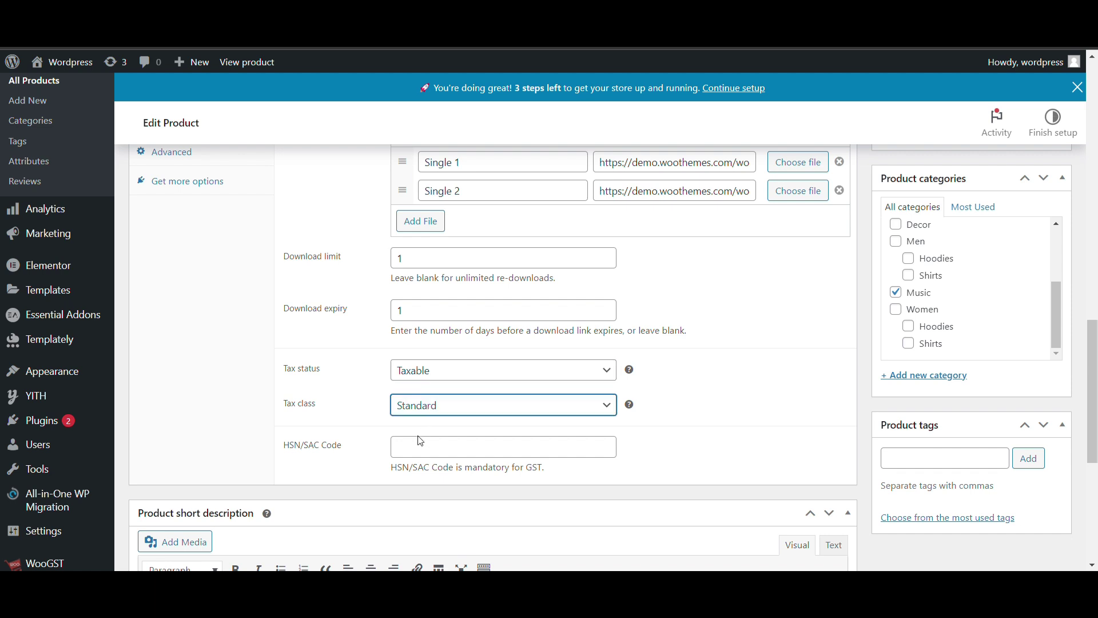
click(420, 441)
click(452, 411)
click(414, 456)
click(455, 414)
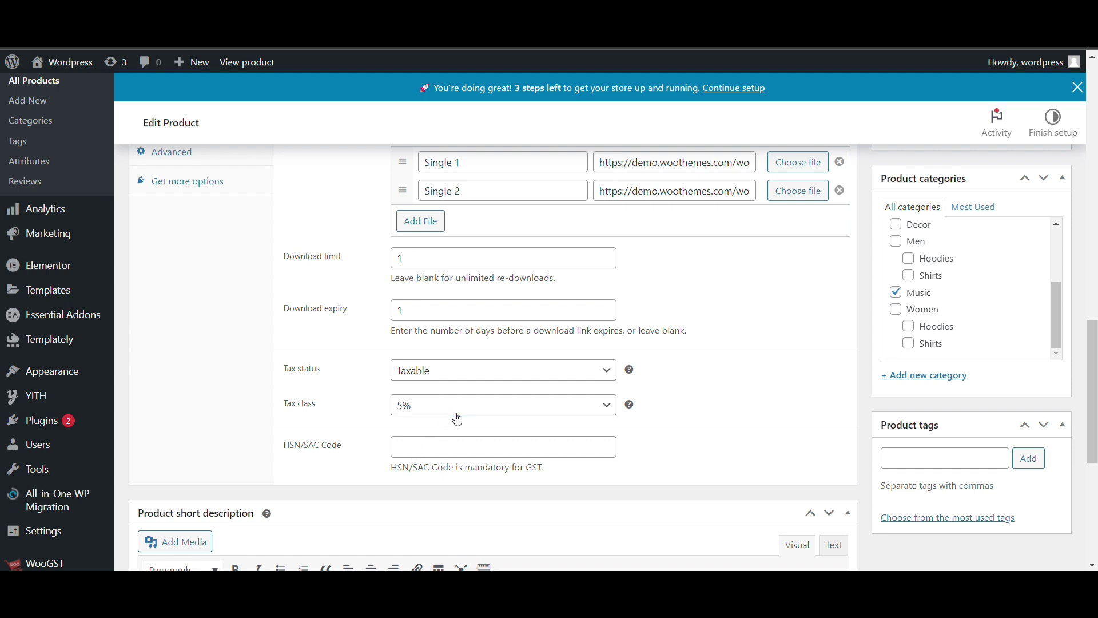
click(427, 444)
scroll(645, 364, up, 15)
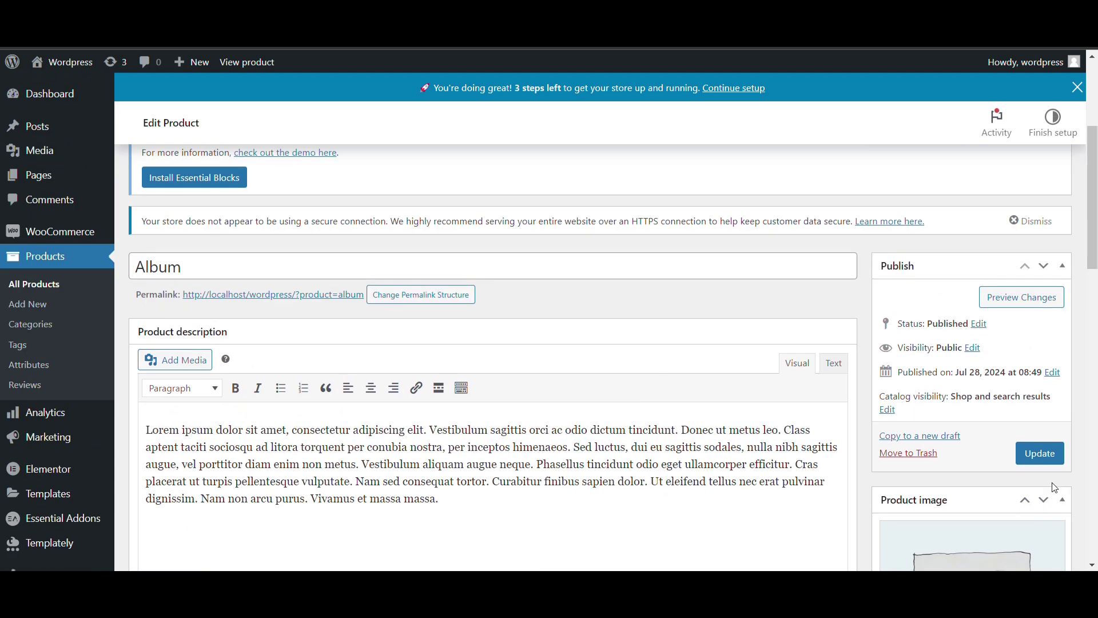
click(1045, 453)
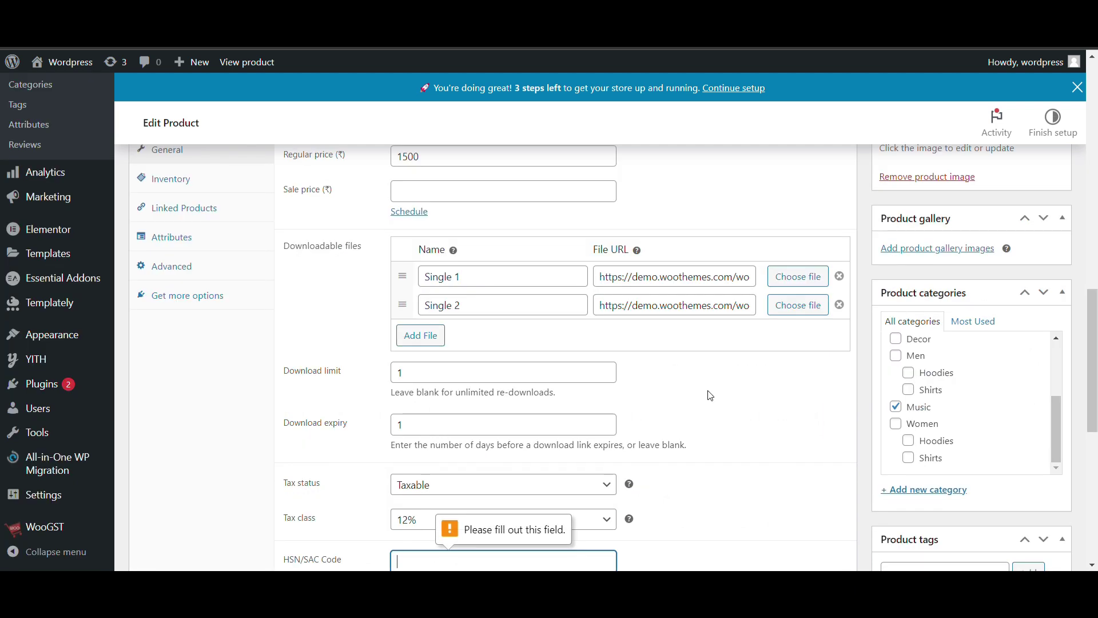
Enter HSN/SAC code 45453 for Album and update the product again
scroll(635, 462, down, 2)
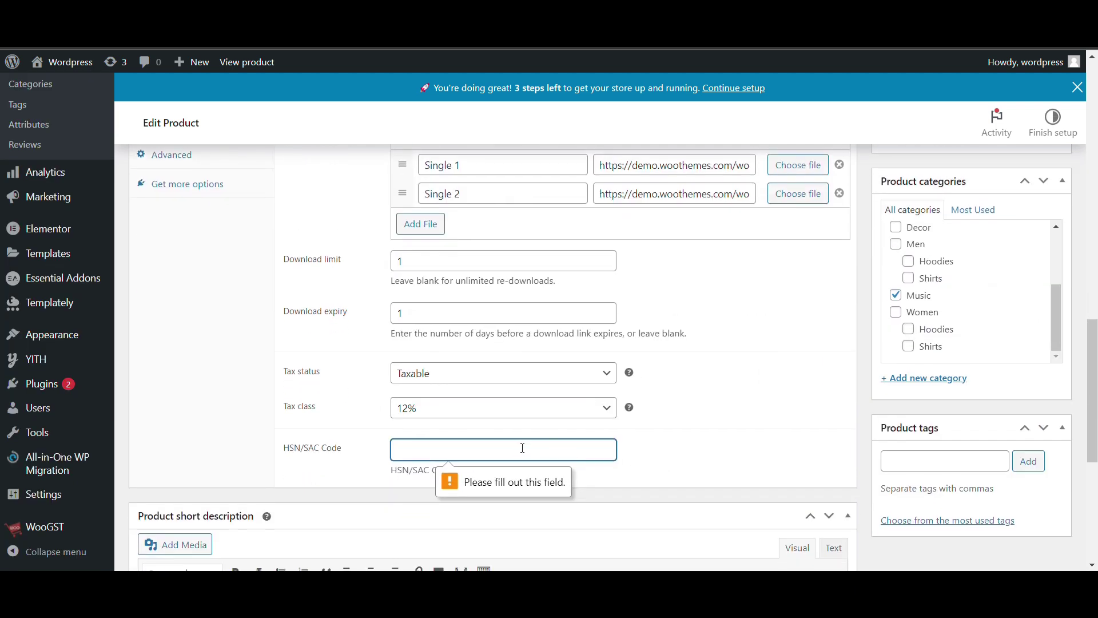
text(45453)
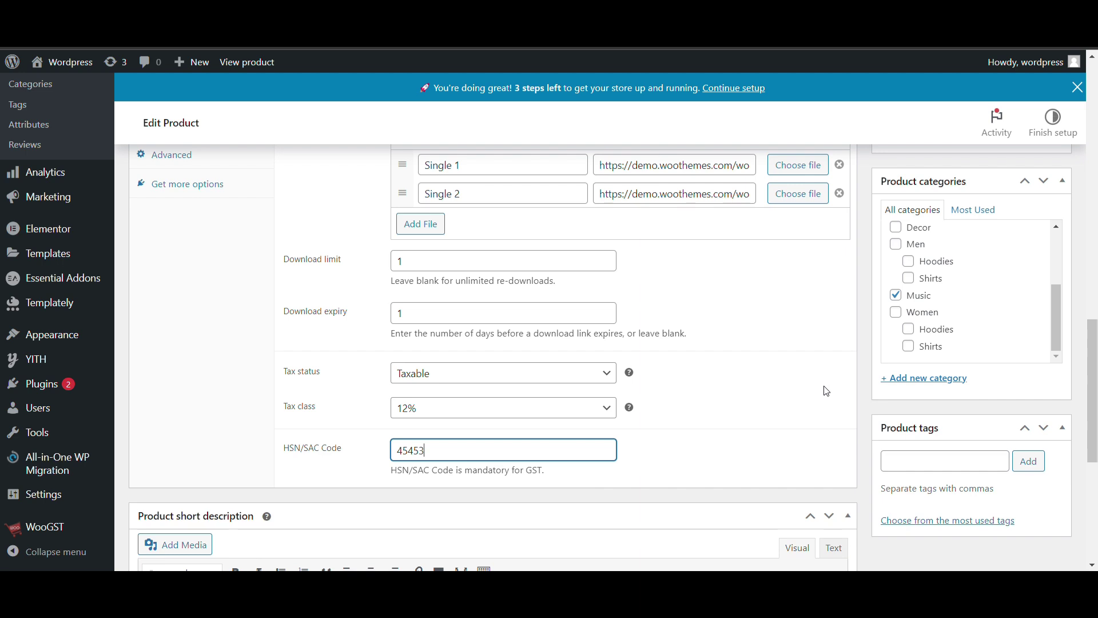
drag(388, 471, 571, 474)
scroll(770, 360, up, 10)
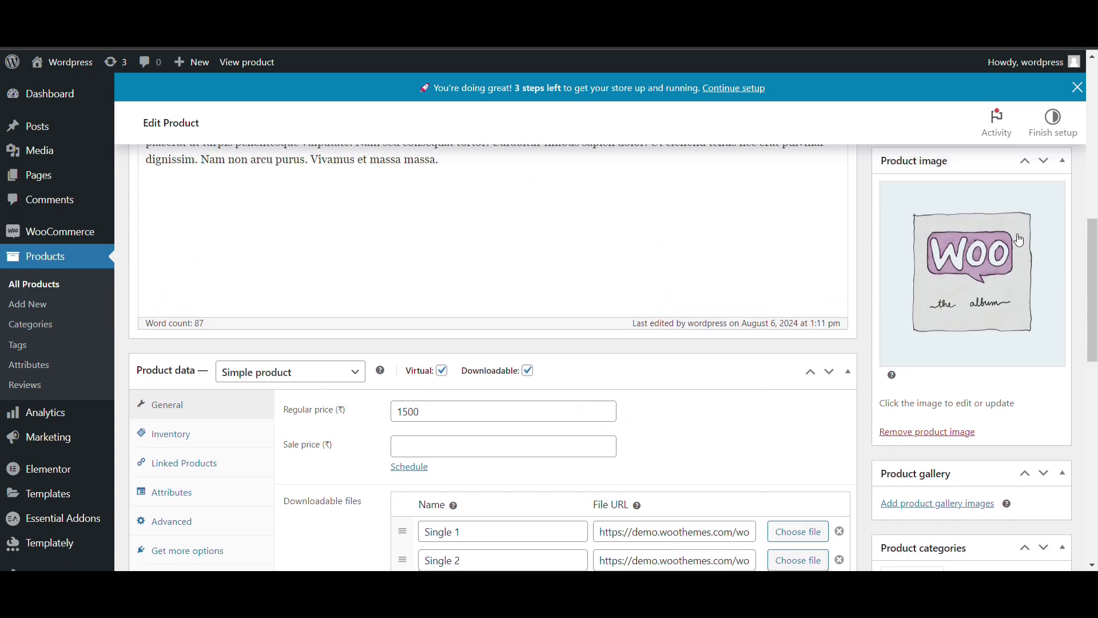
click(1029, 308)
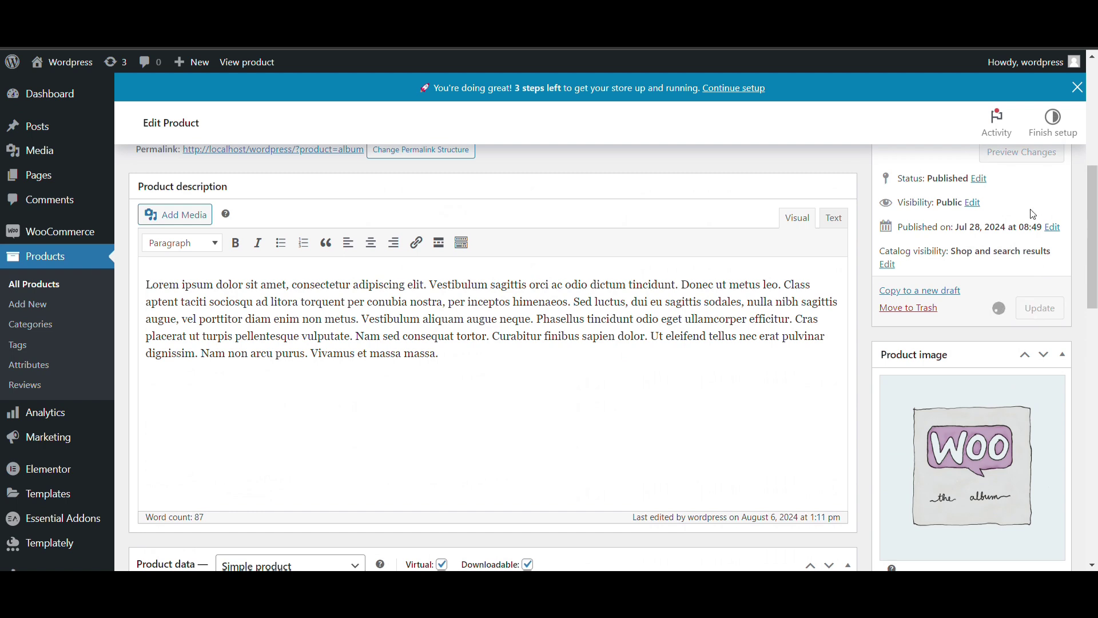
scroll(1035, 215, up, 2)
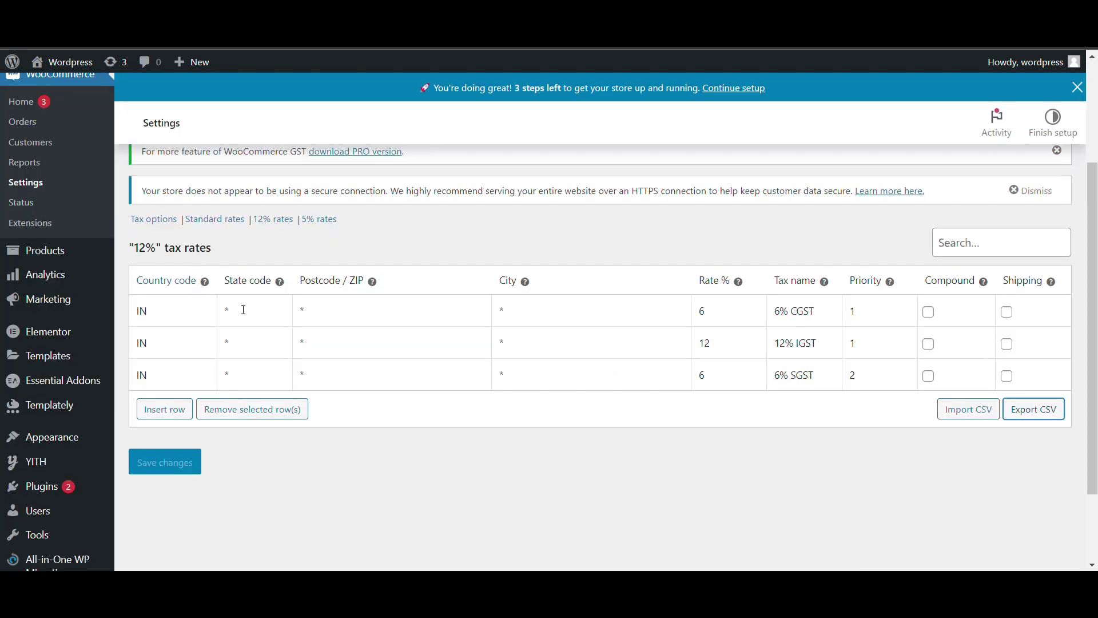
Enter Delhi as the state on the 6% CGST and 6% SGST rows and save
click(244, 310)
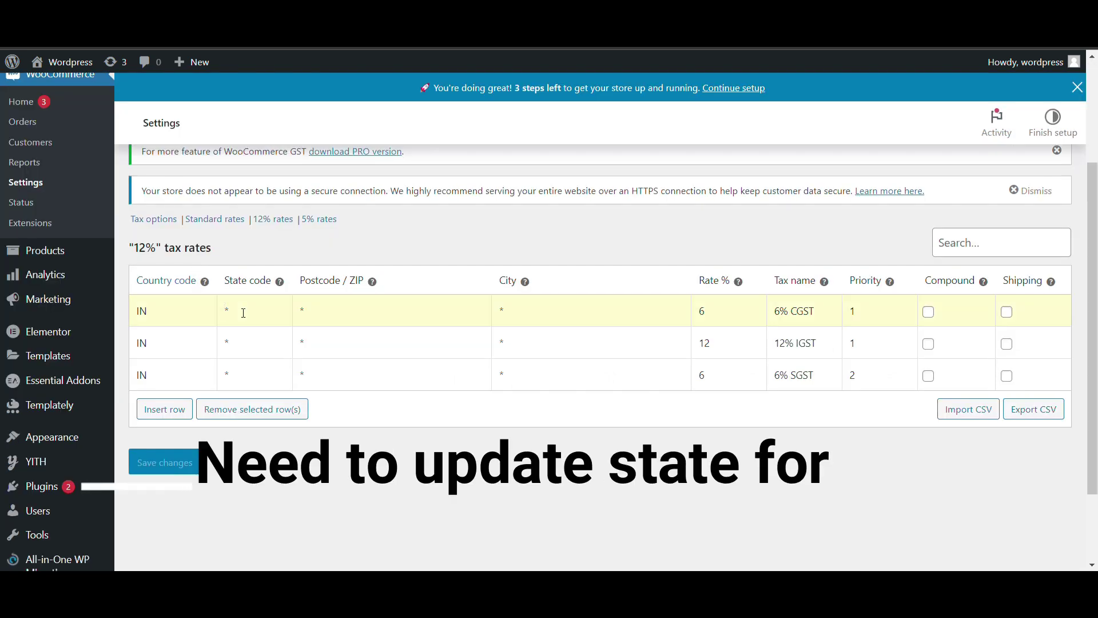
text(Delhi)
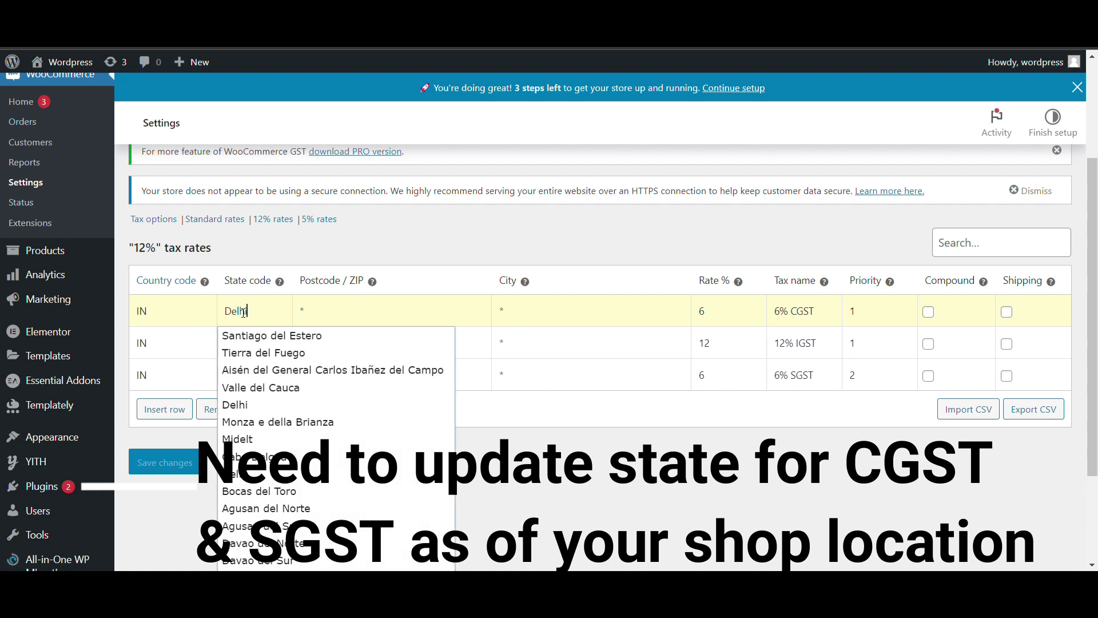
click(247, 336)
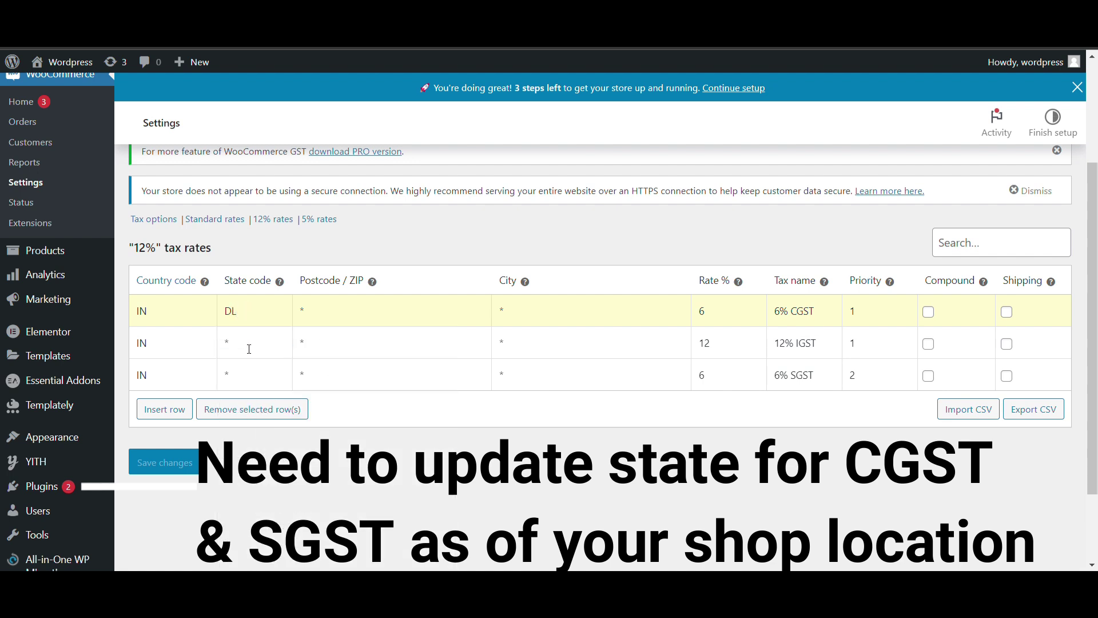
click(249, 349)
click(246, 384)
text(Delhi)
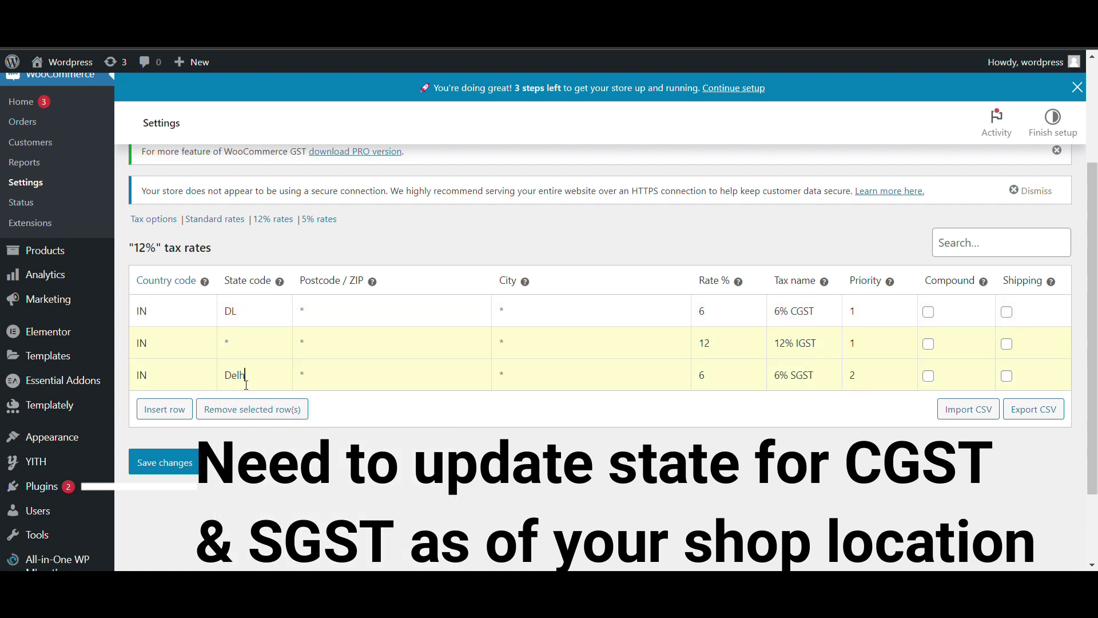
click(341, 403)
click(192, 470)
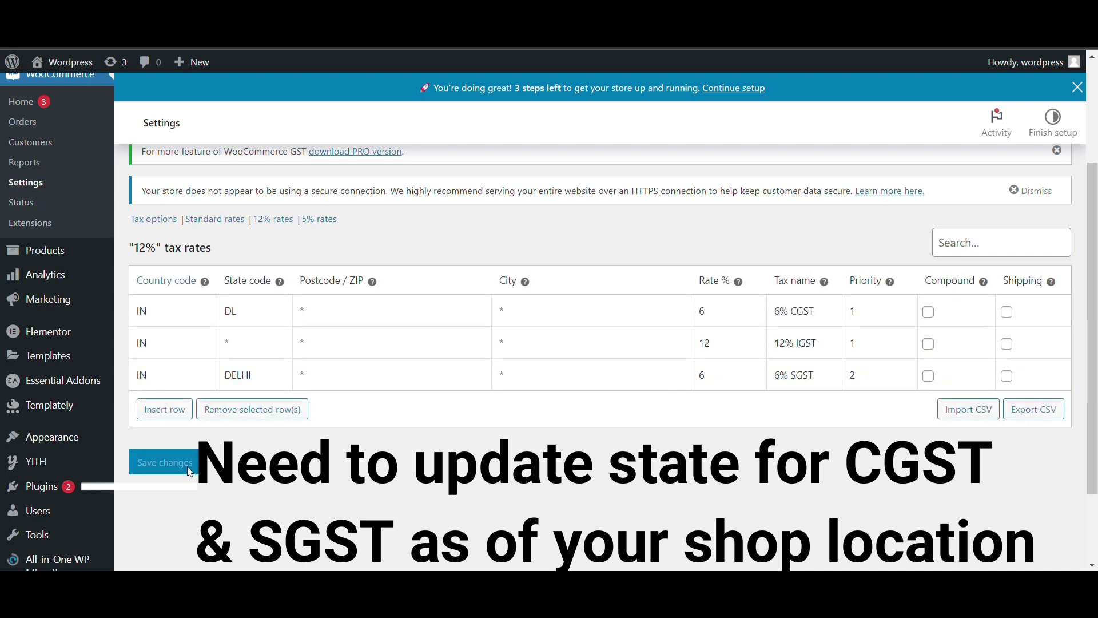
Correct the SGST row's state to DL and save the rates again
click(272, 381)
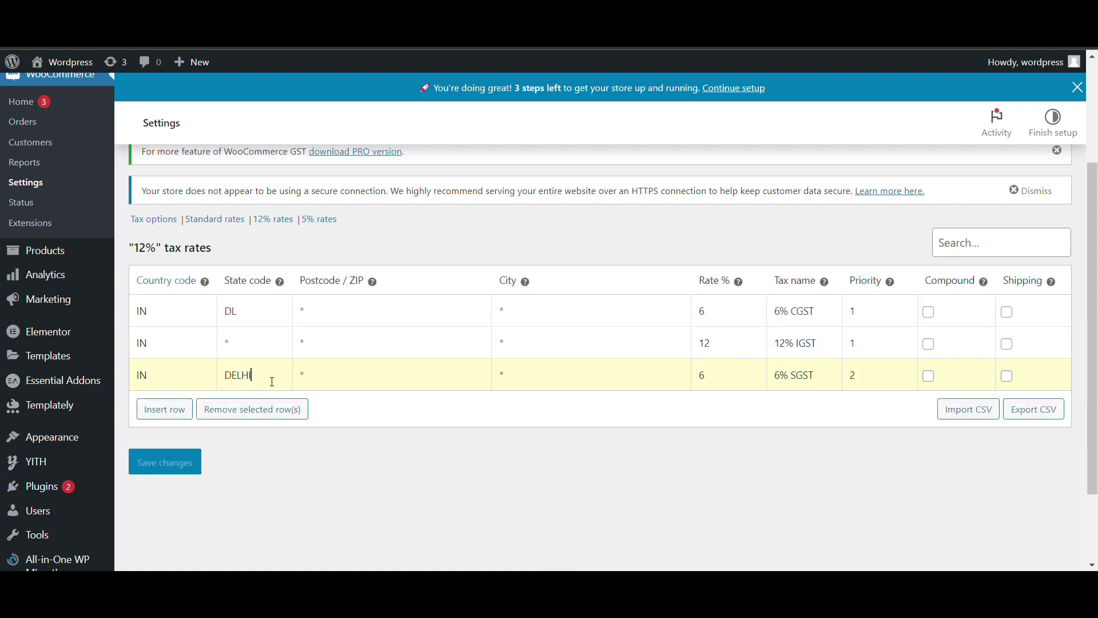
key(BackSpace)
key(BackSpace)
key(BackSpace)
key(BackSpace)
text(Delhi)
click(243, 400)
click(188, 462)
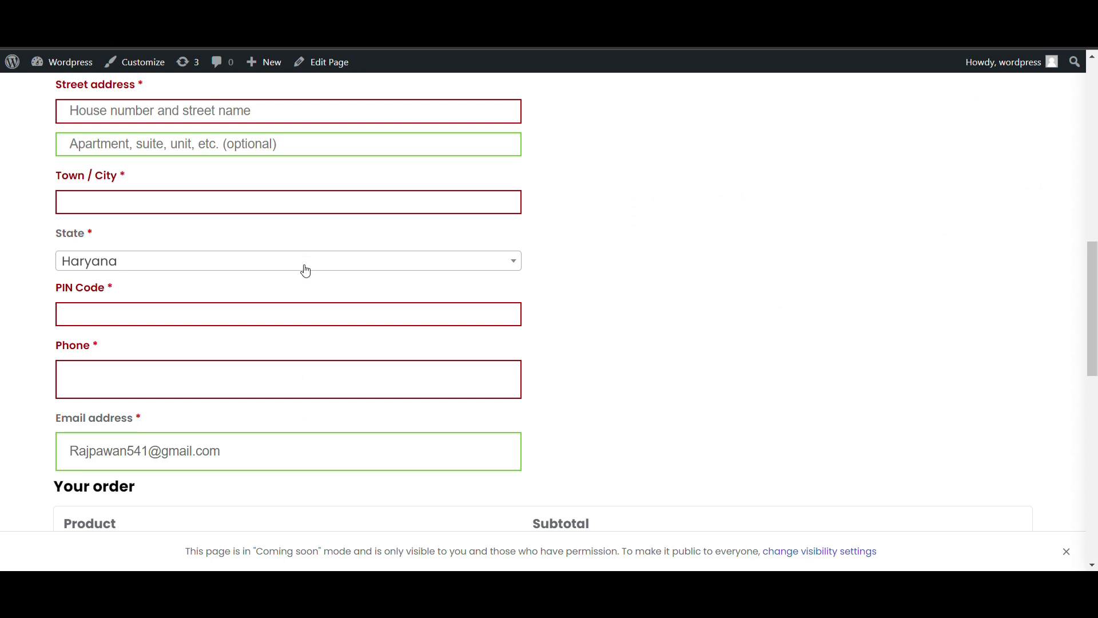
Change the checkout billing state from Haryana to Delhi
scroll(304, 272, down, 8)
scroll(305, 271, up, 5)
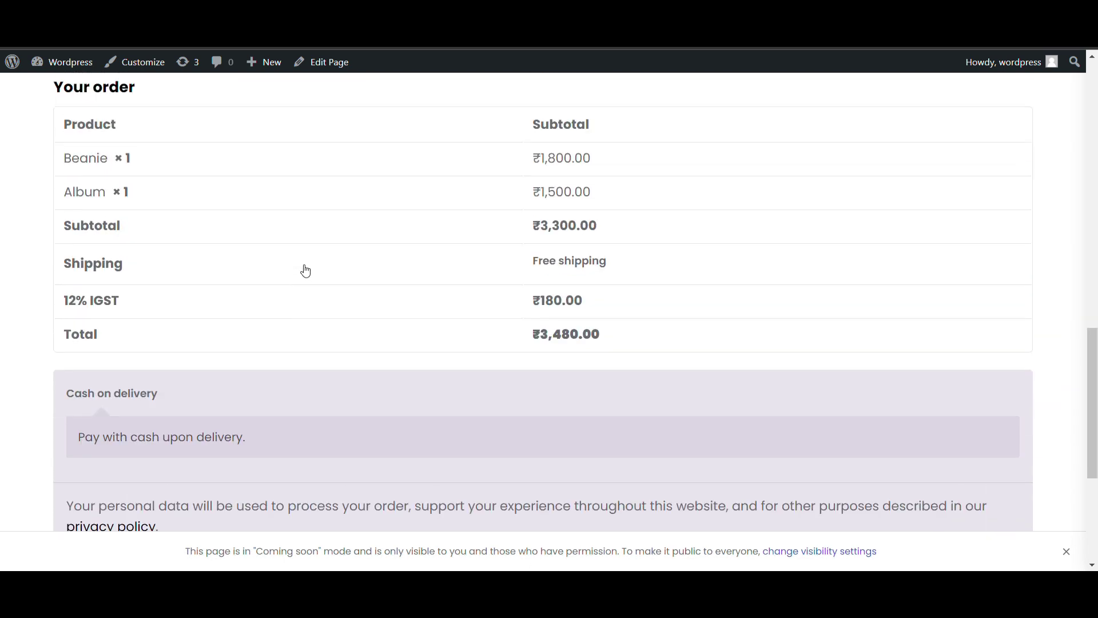
scroll(305, 271, down, 1)
scroll(305, 271, down, 1)
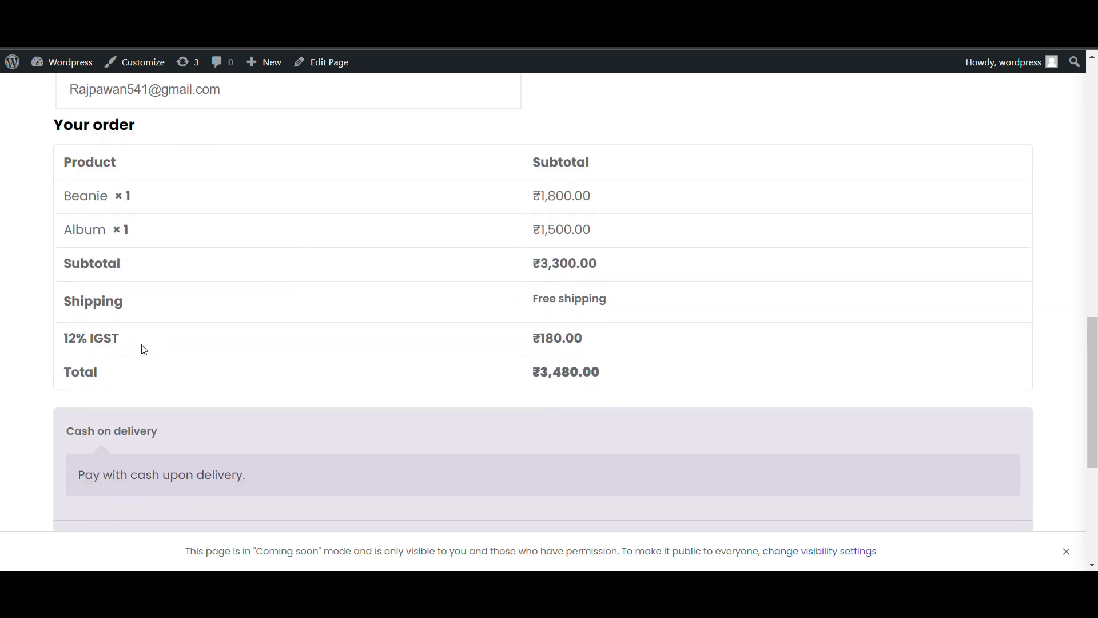
scroll(143, 350, up, 10)
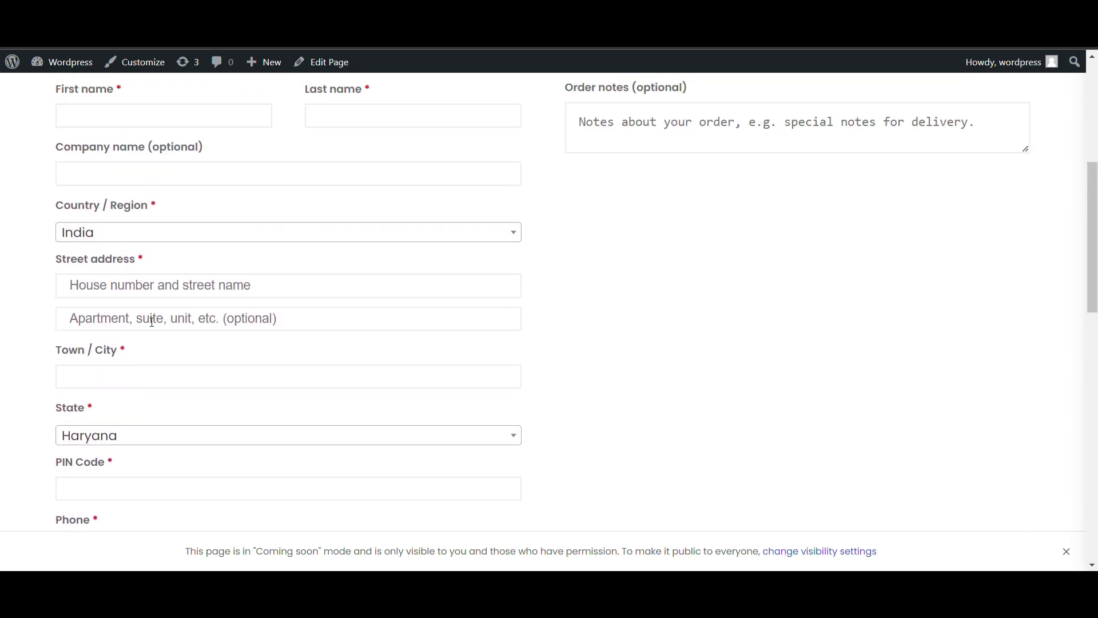
click(141, 436)
text(del)
key(Return)
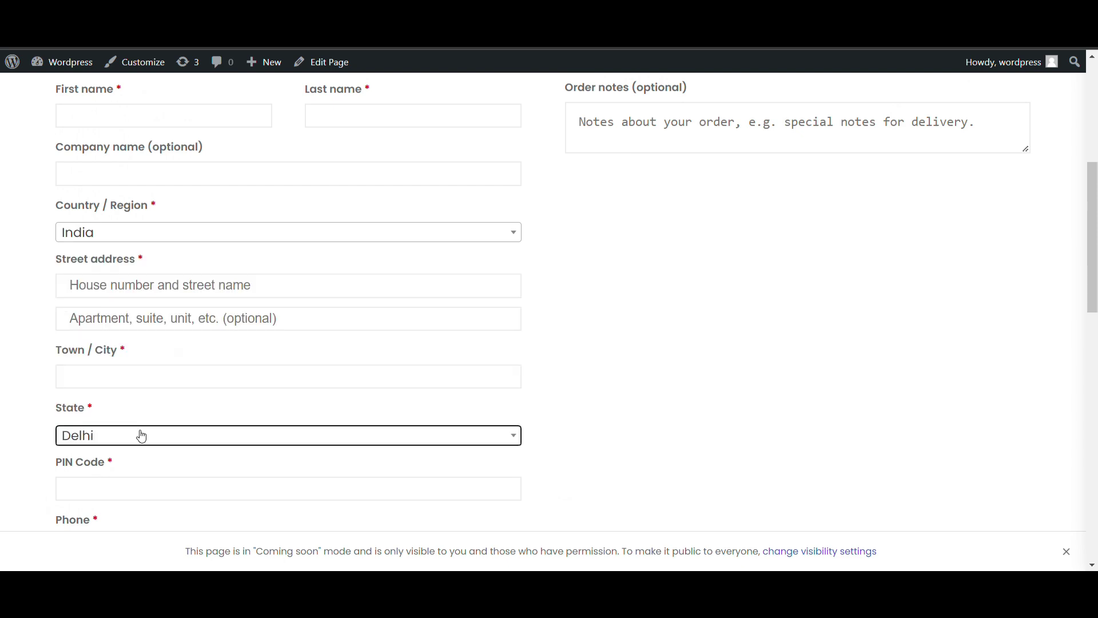
Check the 6% CGST and SGST lines in Your order, then reselect Delhi as billing state
scroll(140, 437, down, 10)
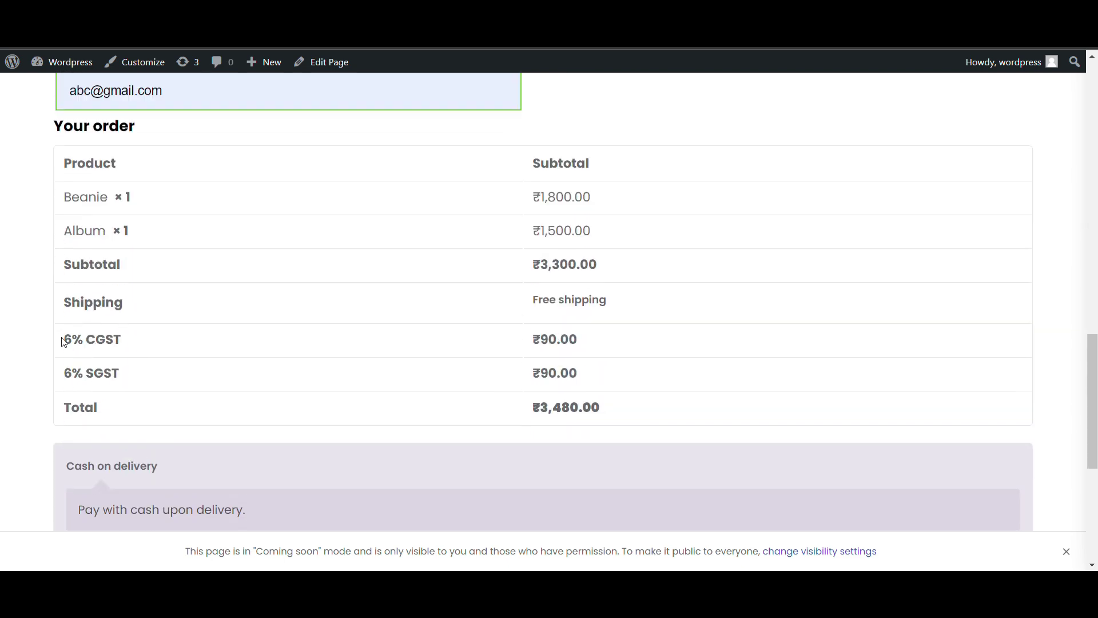
drag(64, 342, 130, 372)
scroll(132, 376, up, 5)
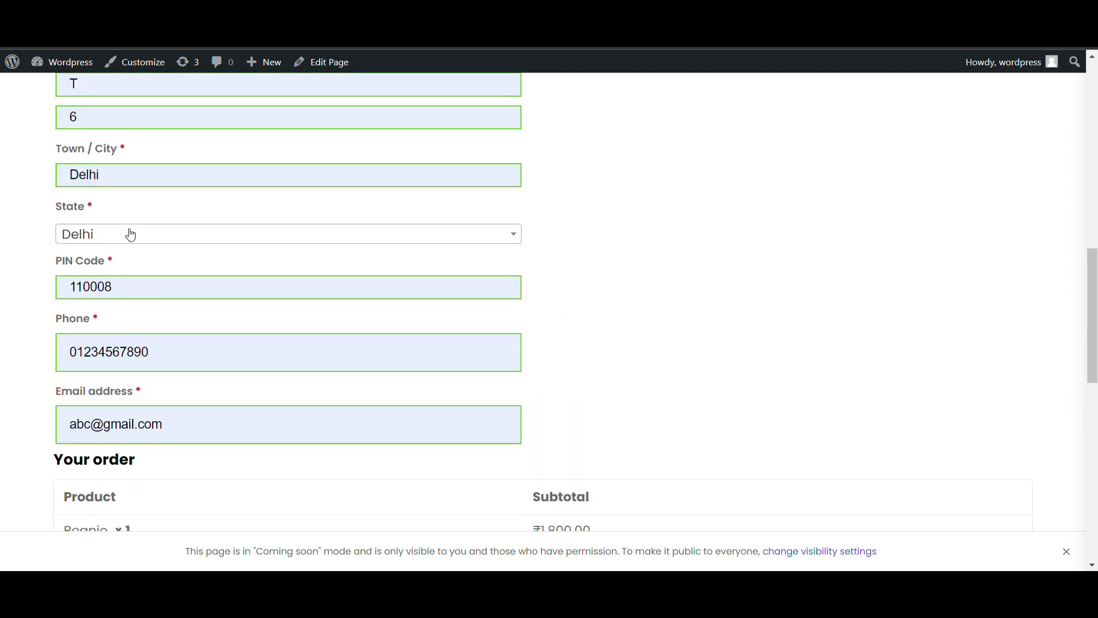
scroll(130, 235, down, 2)
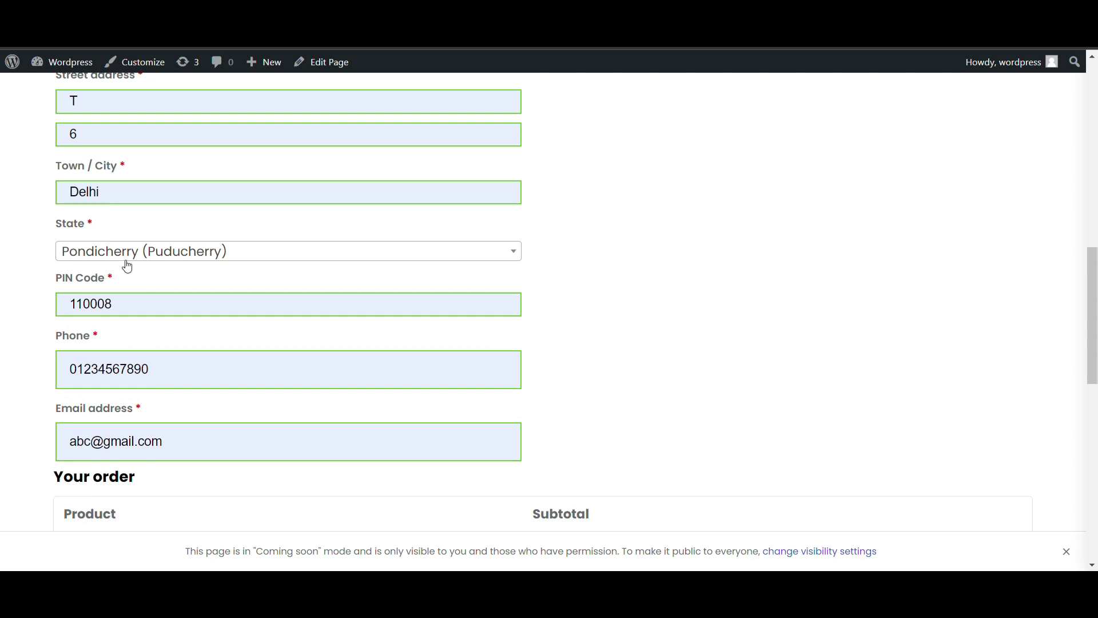
scroll(286, 253, down, 7)
scroll(283, 252, up, 1)
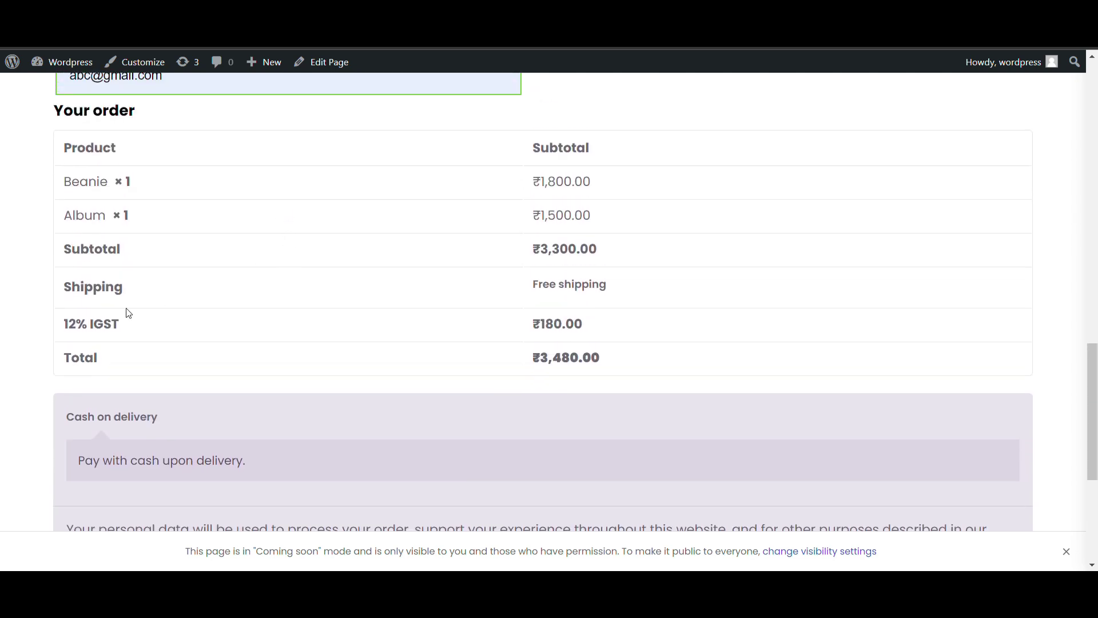
scroll(128, 312, up, 6)
click(183, 252)
click(185, 246)
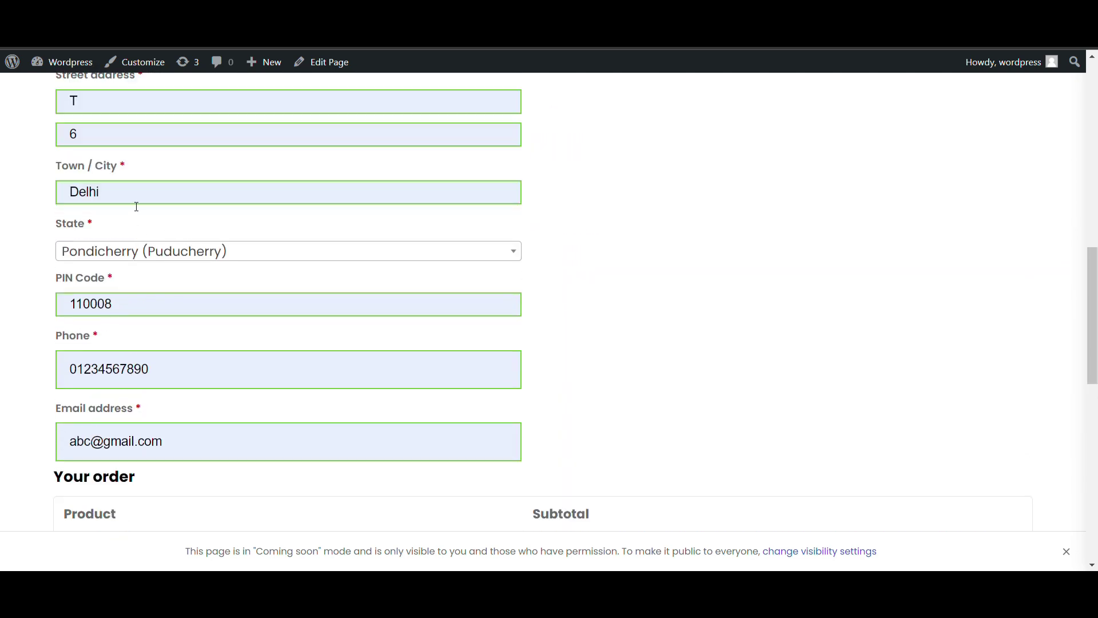
click(143, 258)
click(115, 176)
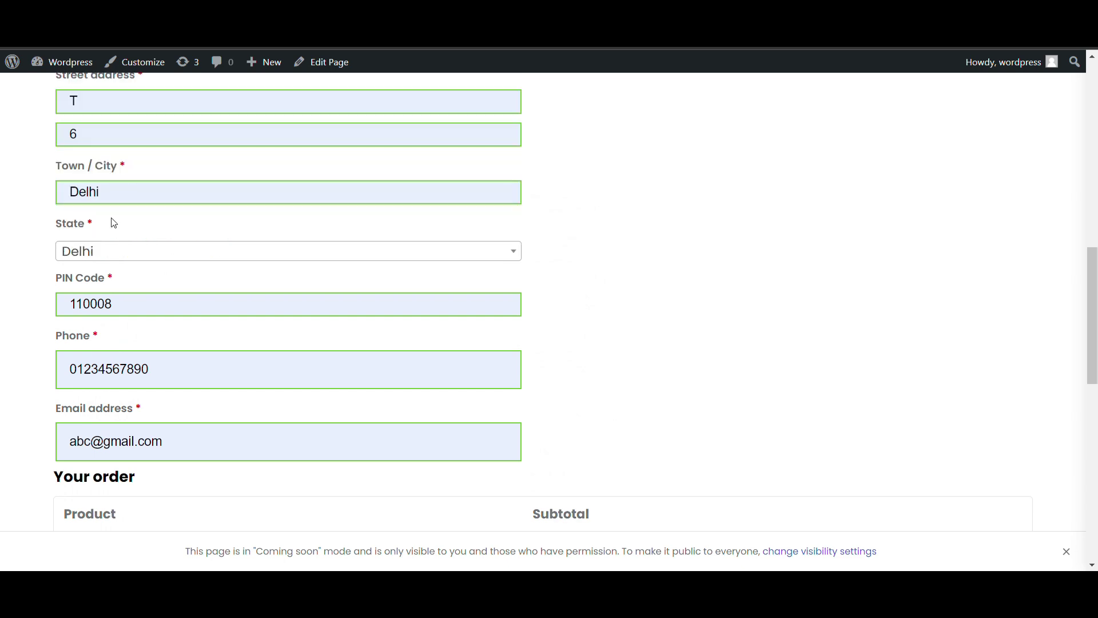
scroll(103, 294, down, 6)
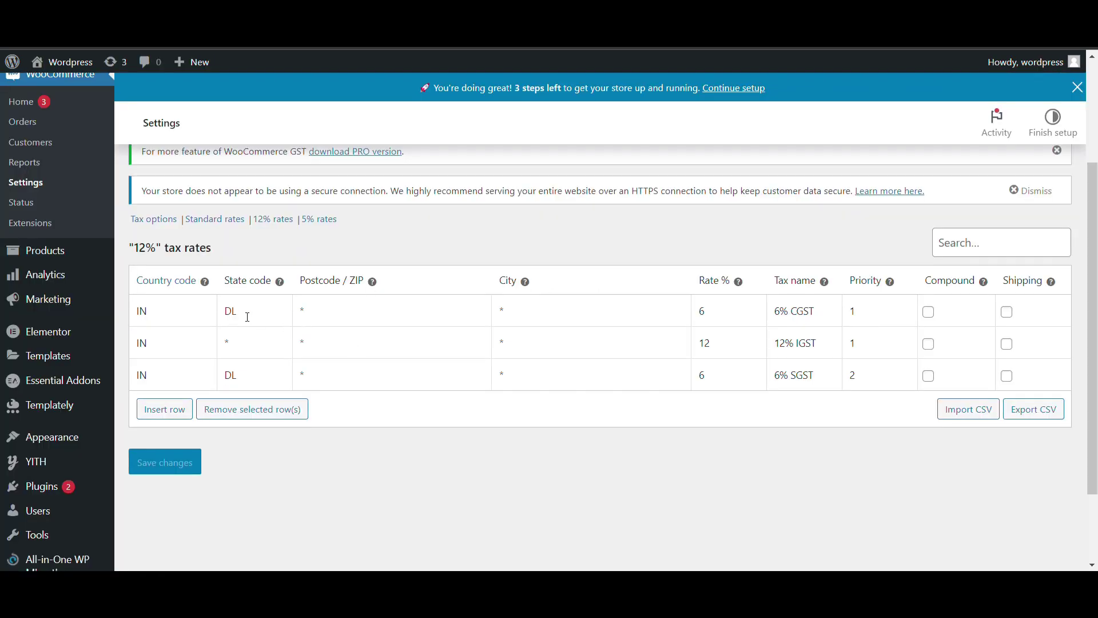
click(248, 317)
click(247, 390)
click(783, 314)
click(277, 353)
click(250, 311)
click(251, 381)
click(243, 303)
click(253, 388)
click(240, 346)
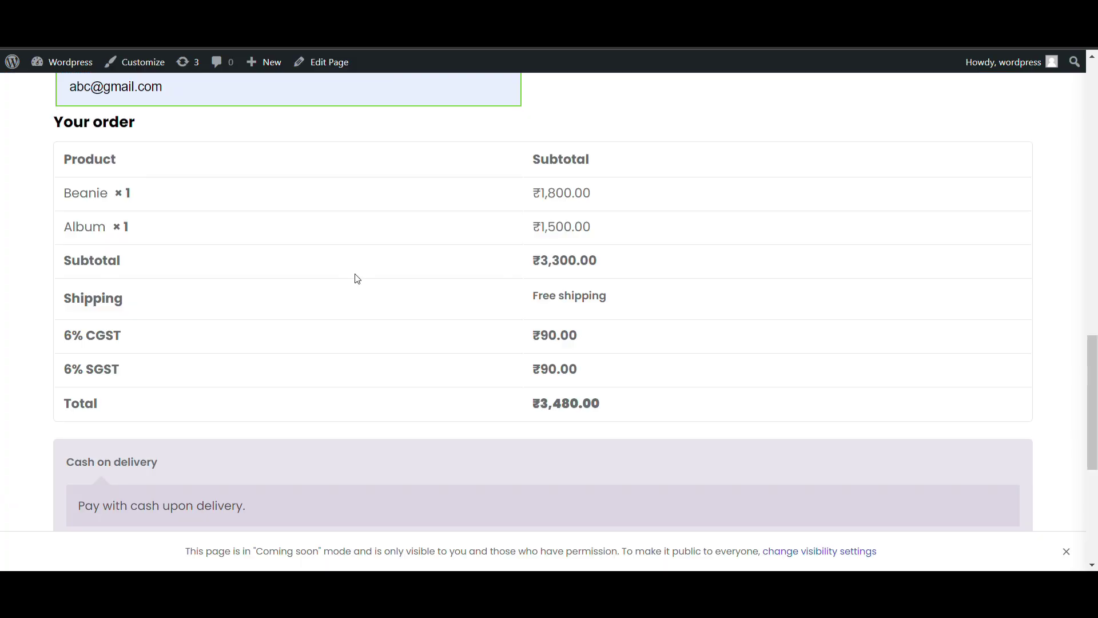
Go from the 12% rates table to the general Tax options page
scroll(356, 277, up, 1)
scroll(357, 279, up, 2)
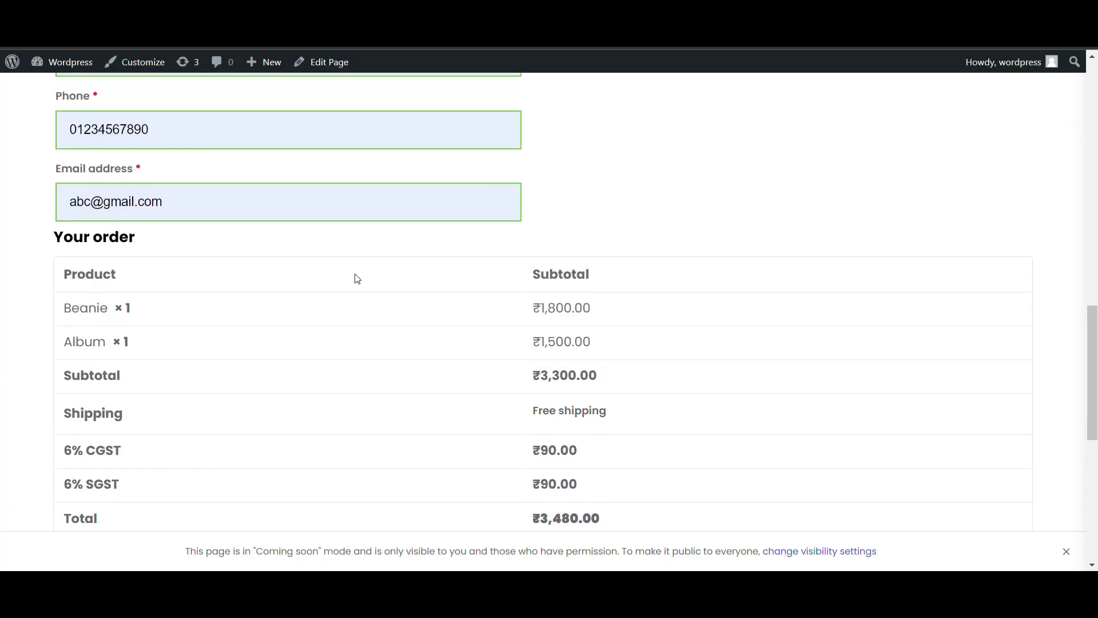
scroll(357, 279, up, 1)
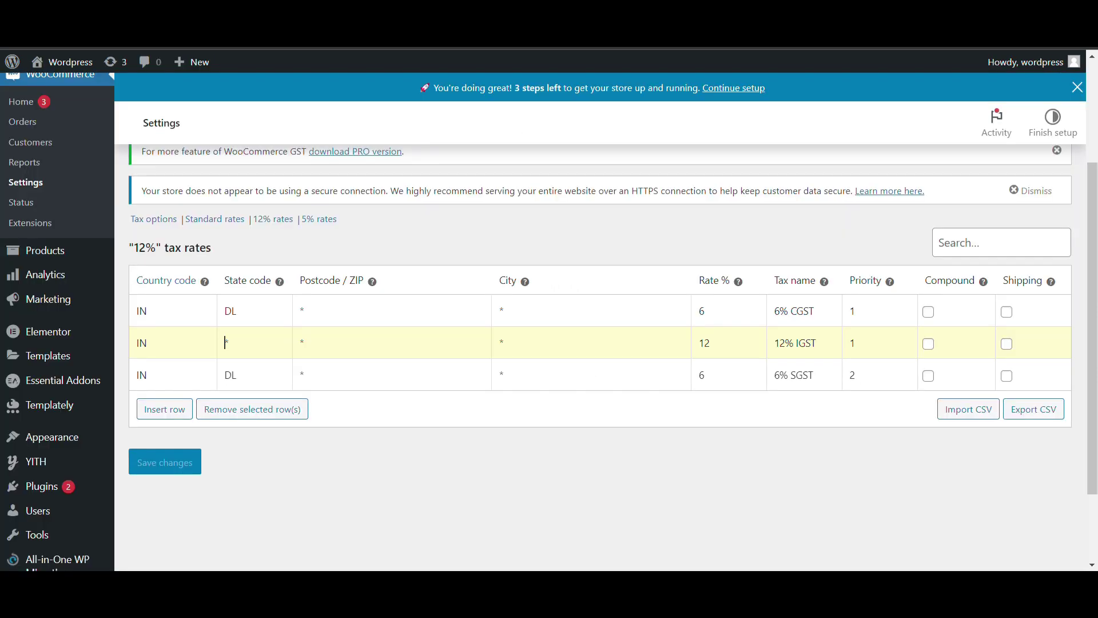
click(159, 218)
Leave shop prices and cart/checkout prices both displayed excluding tax
scroll(367, 303, down, 4)
scroll(368, 304, up, 3)
scroll(343, 326, down, 1)
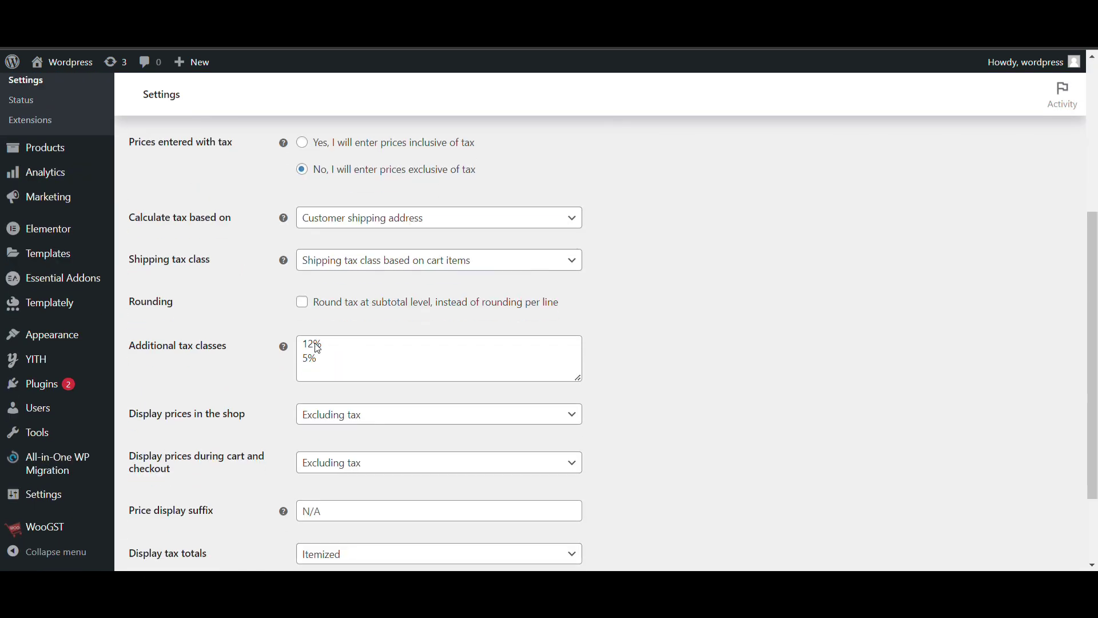
scroll(252, 318, down, 2)
click(355, 309)
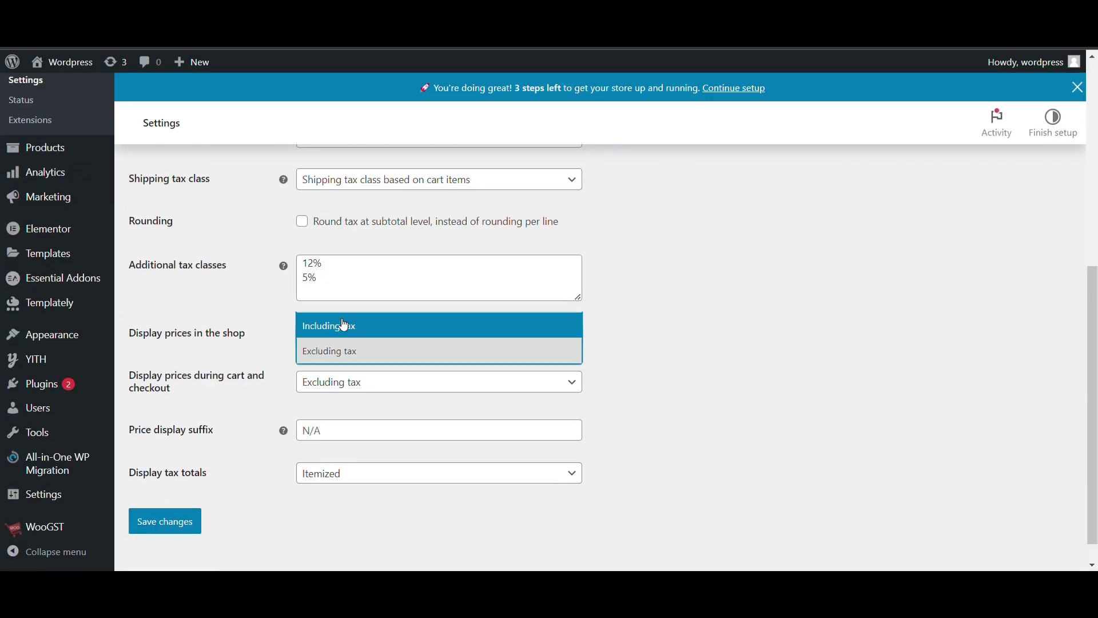
click(344, 325)
click(343, 333)
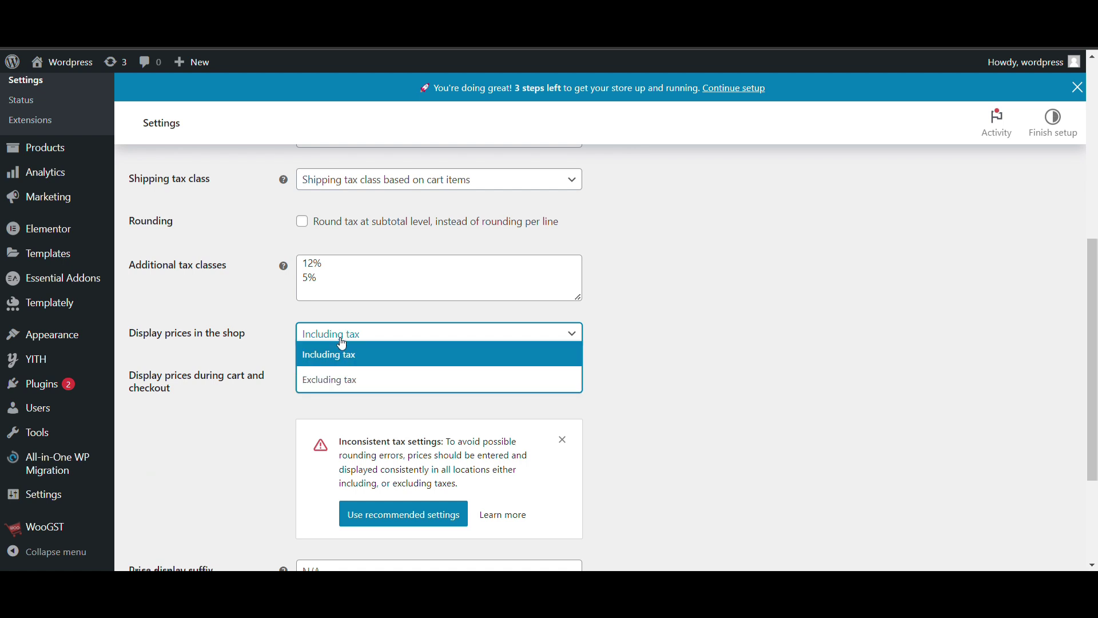
click(337, 379)
click(337, 380)
click(362, 379)
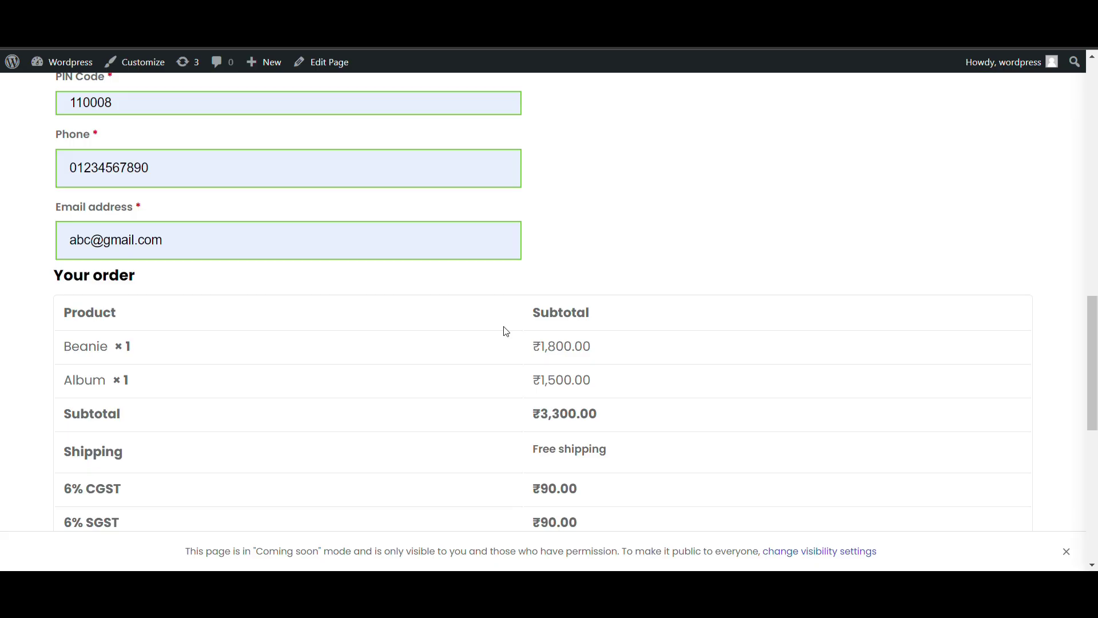
scroll(323, 431, down, 2)
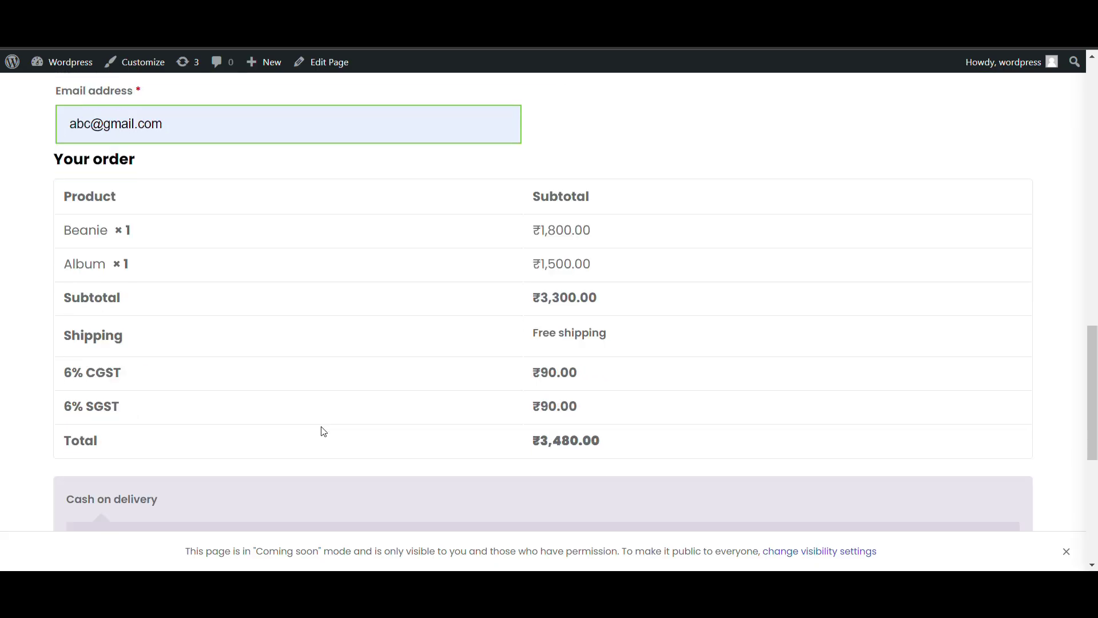